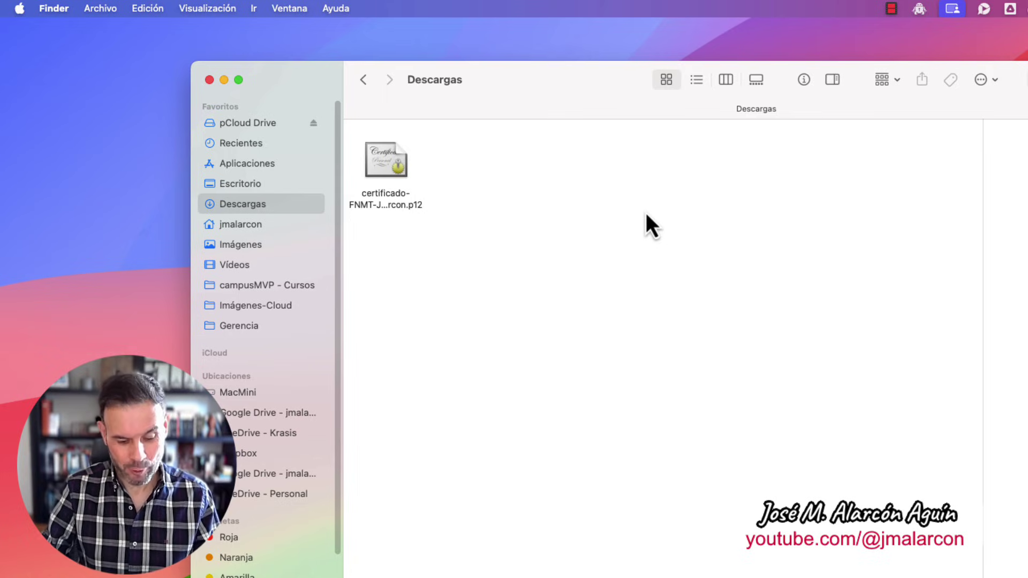
# Launch Acceso a Llaveros by searching 'llaver' in Spotlight, then move its window aside.
pyautogui.press('super+space')
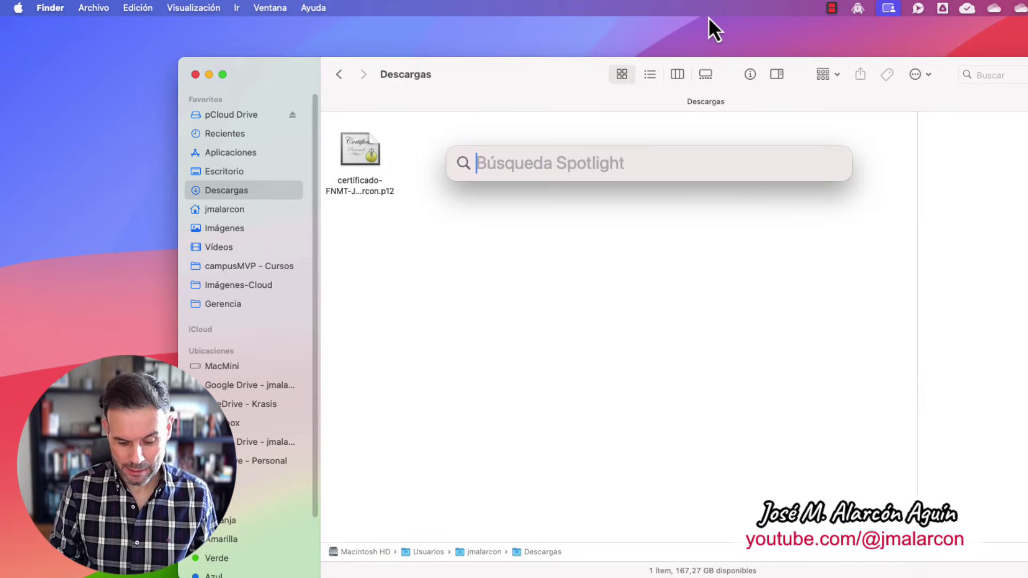
pyautogui.write('llaver')
pyautogui.press('Return')
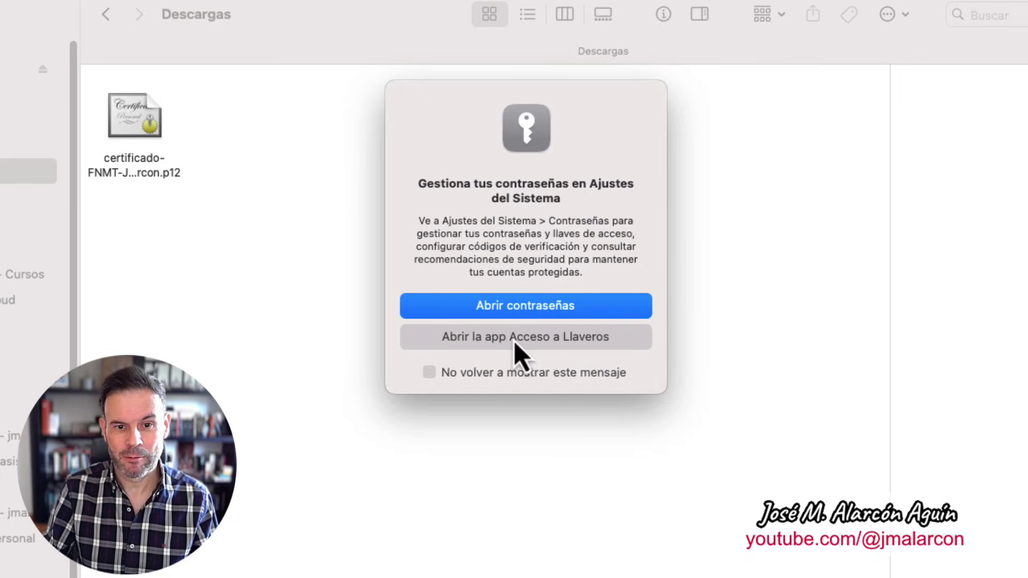
pyautogui.click(538, 345)
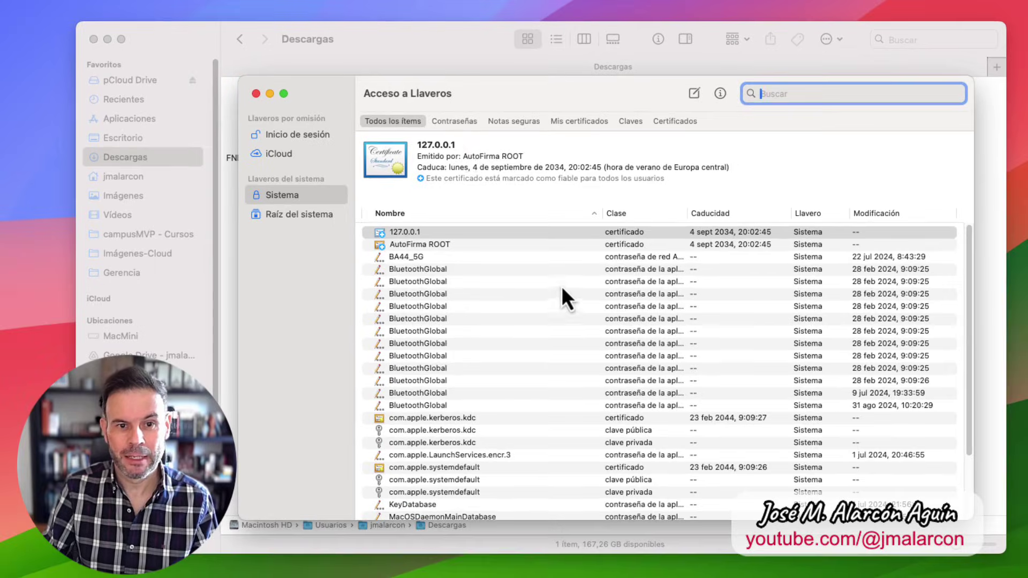
pyautogui.moveTo(407, 96); pyautogui.dragTo(475, 45)
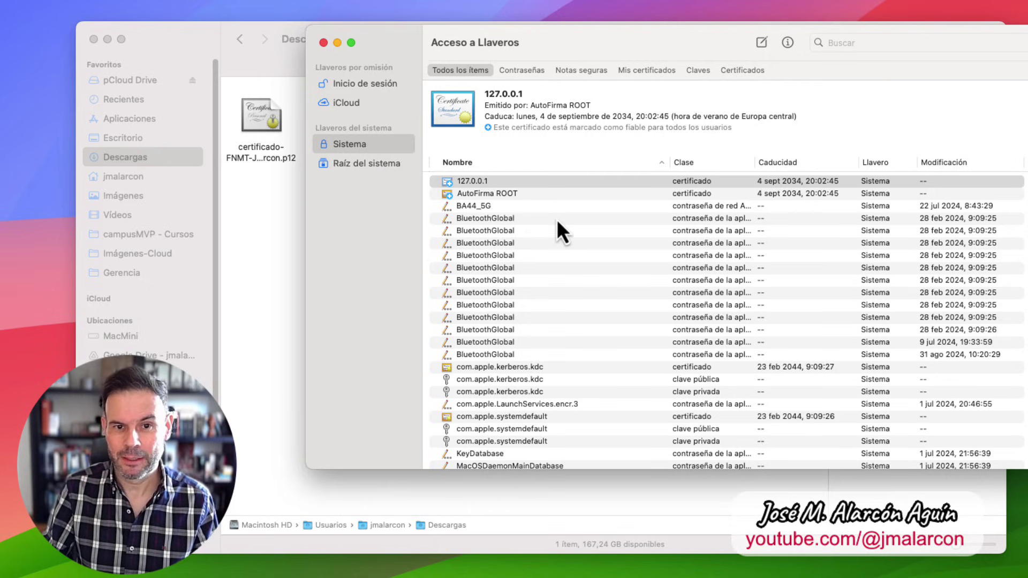
# List only the Sistema keychain's certificates under the Certificados tab.
pyautogui.scroll(-3, 557, 220)
pyautogui.scroll(3, 554, 228)
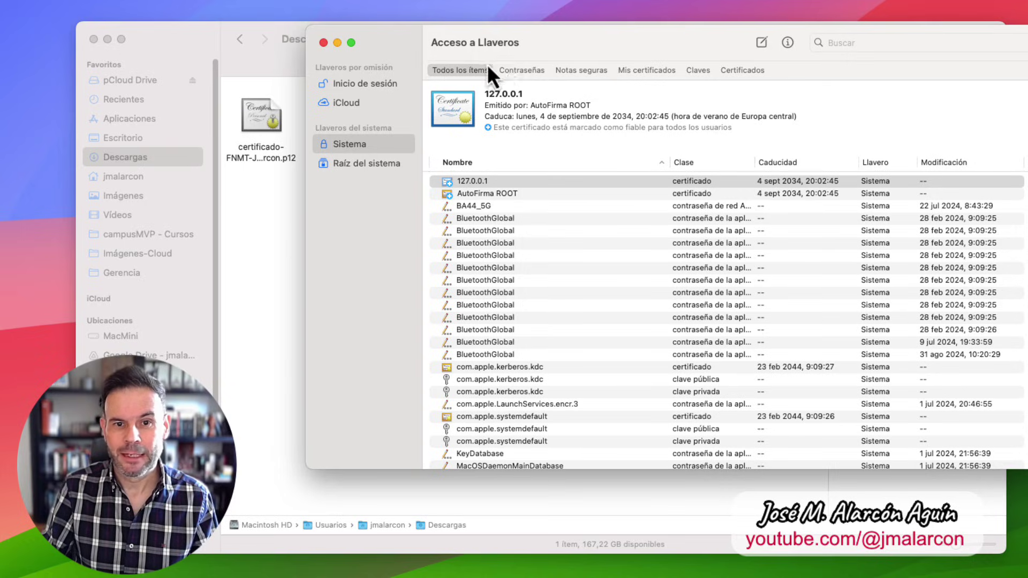
pyautogui.click(659, 71)
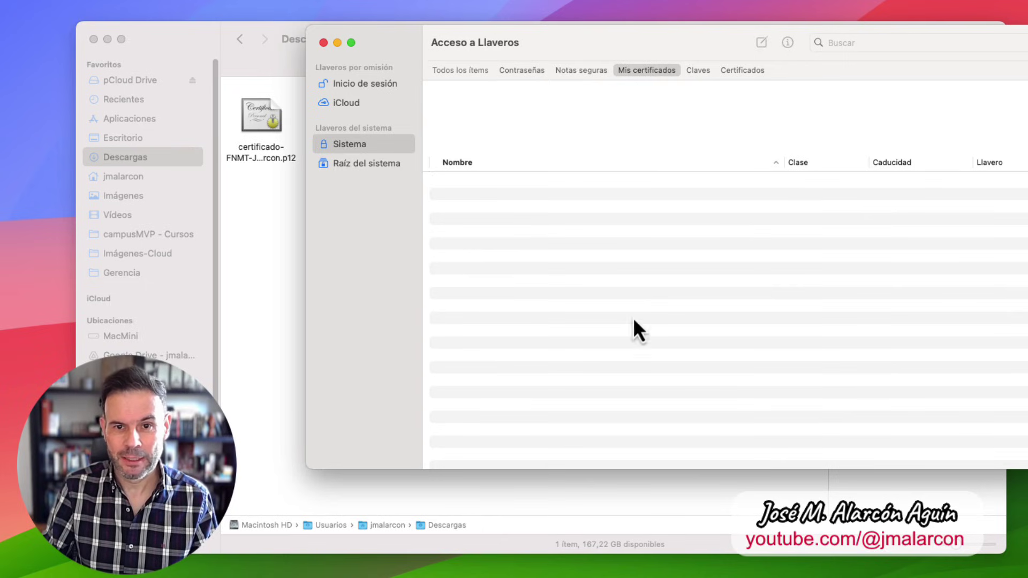
pyautogui.click(744, 75)
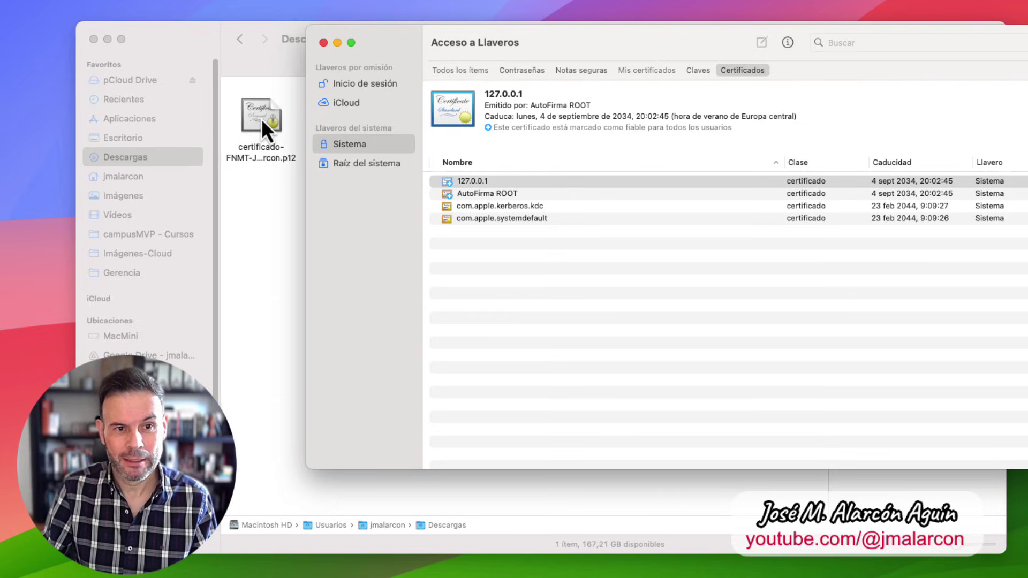
pyautogui.moveTo(258, 122); pyautogui.dragTo(587, 232)
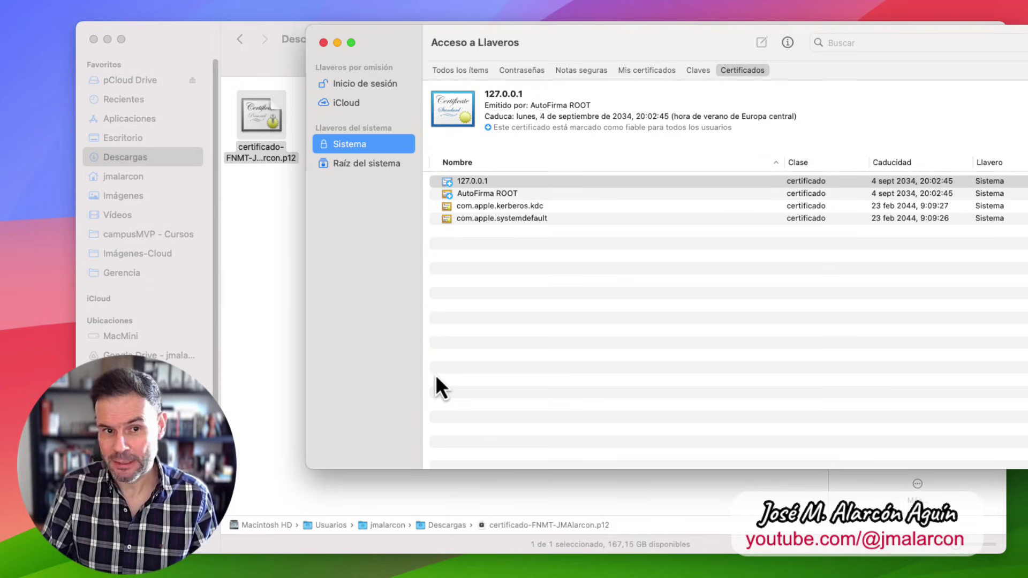
# Drop the FNMT .p12 file onto the Sistema certificates and authorise with the admin password.
pyautogui.moveTo(253, 114); pyautogui.dragTo(563, 248)
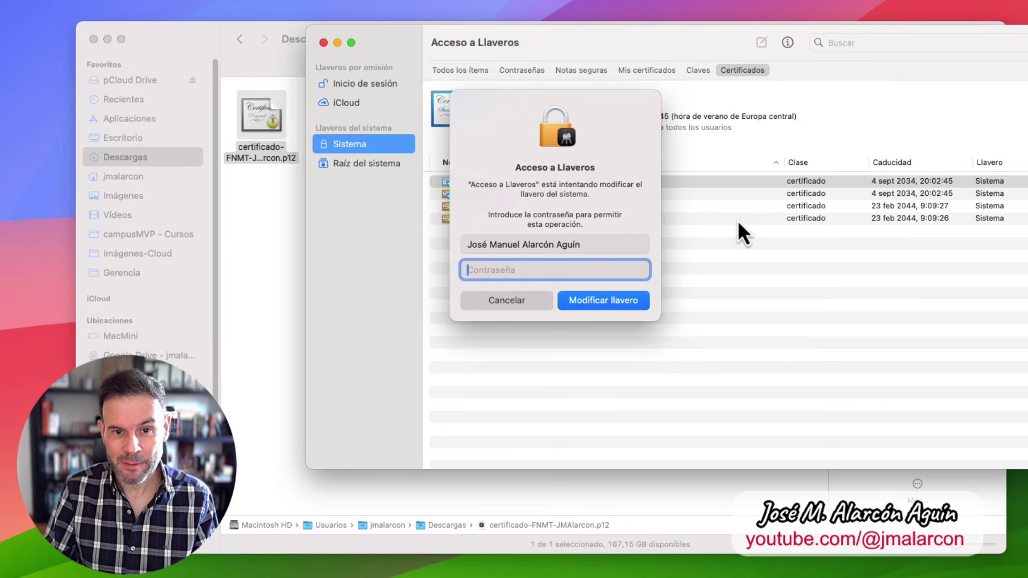
pyautogui.write('•••••')
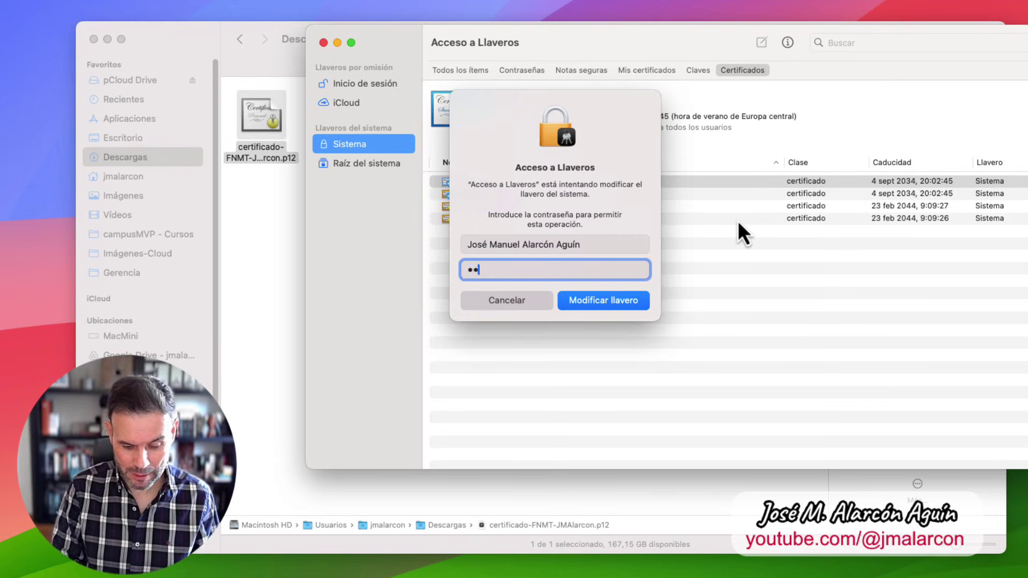
pyautogui.write('•••••••')
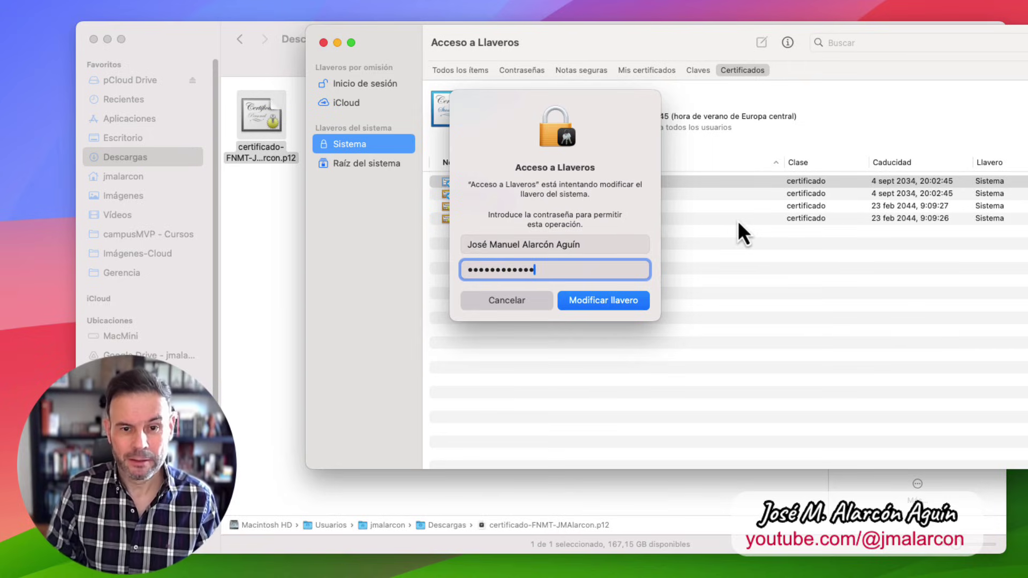
pyautogui.press('Return')
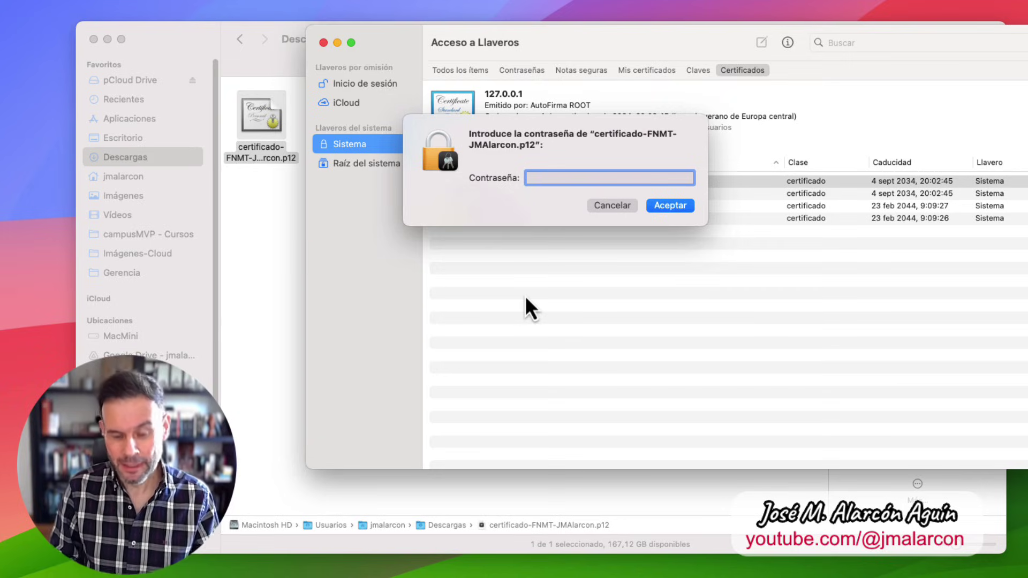
# Enter the .p12 password and admin password to complete the FNMT certificate import.
pyautogui.write('••••••••')
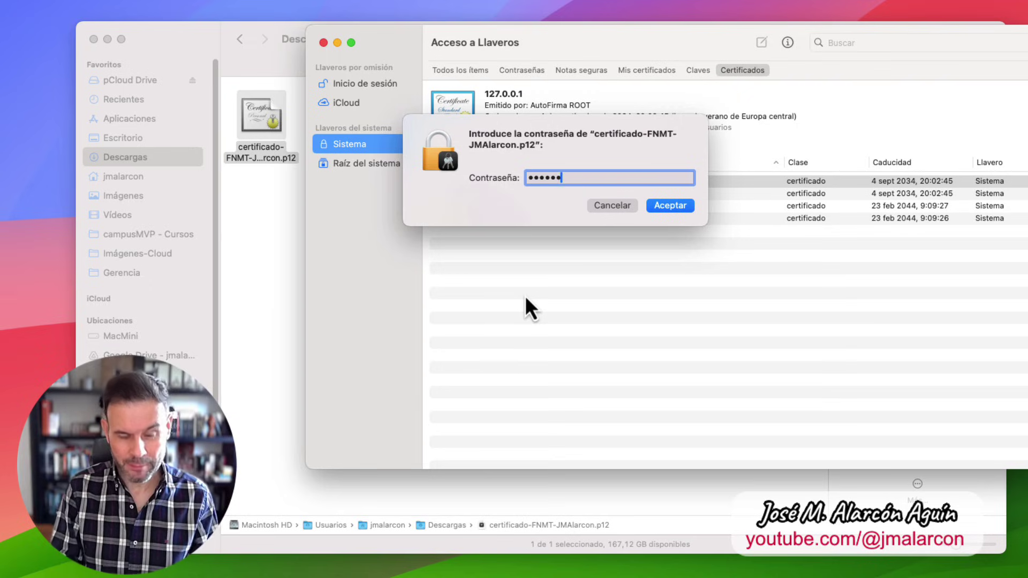
pyautogui.press('Return')
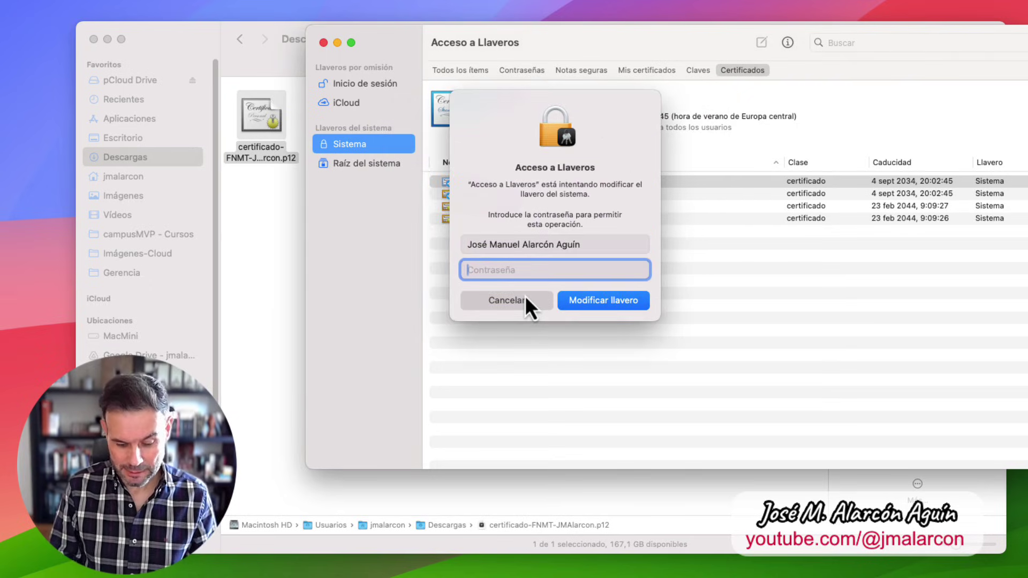
pyautogui.write('•••••••')
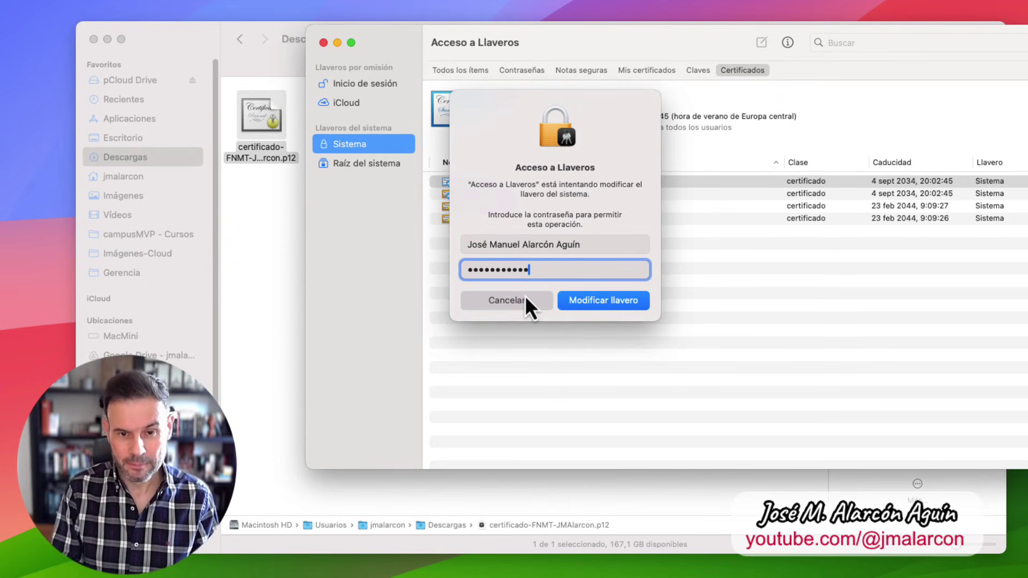
pyautogui.press('Return')
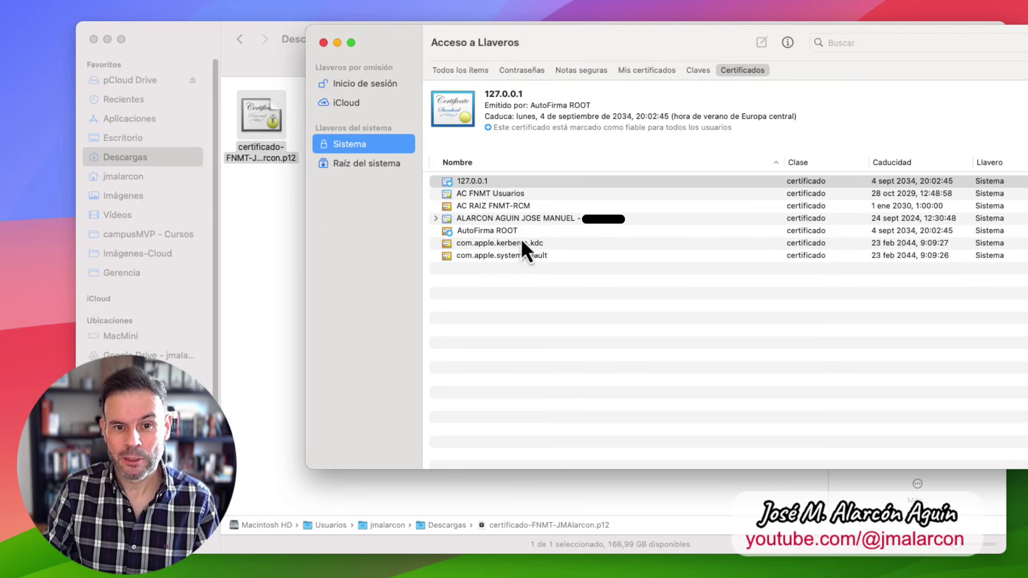
pyautogui.click(510, 224)
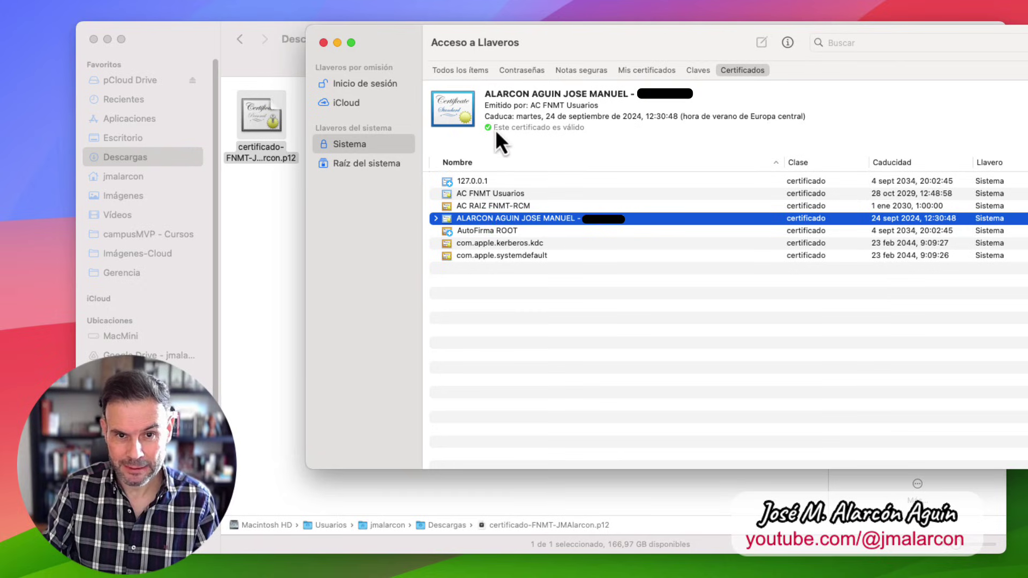
# Open 'Obtener información' for the personal FNMT certificate and inspect Confiar, keeping defaults.
pyautogui.rightClick(471, 222)
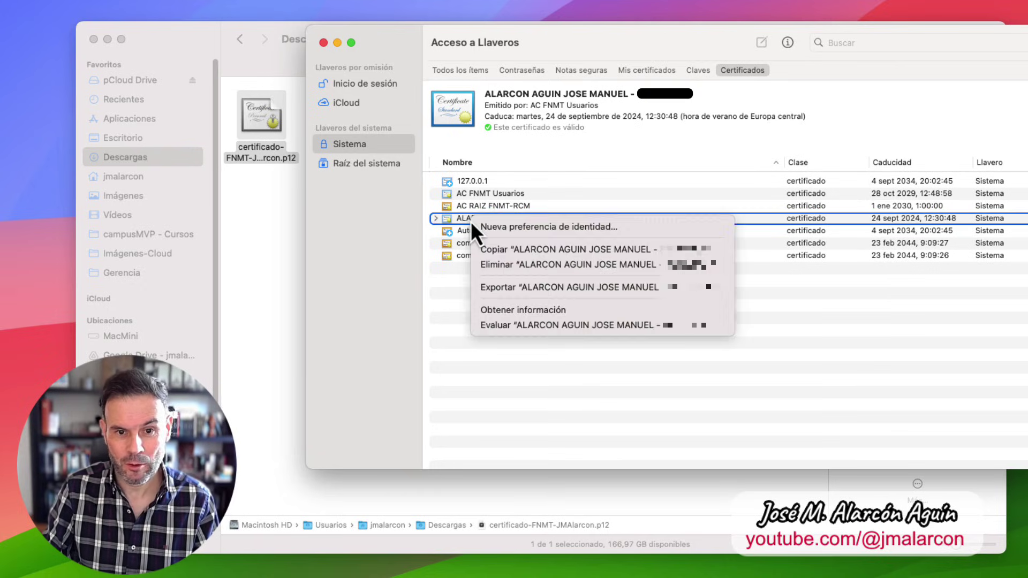
pyautogui.click(520, 310)
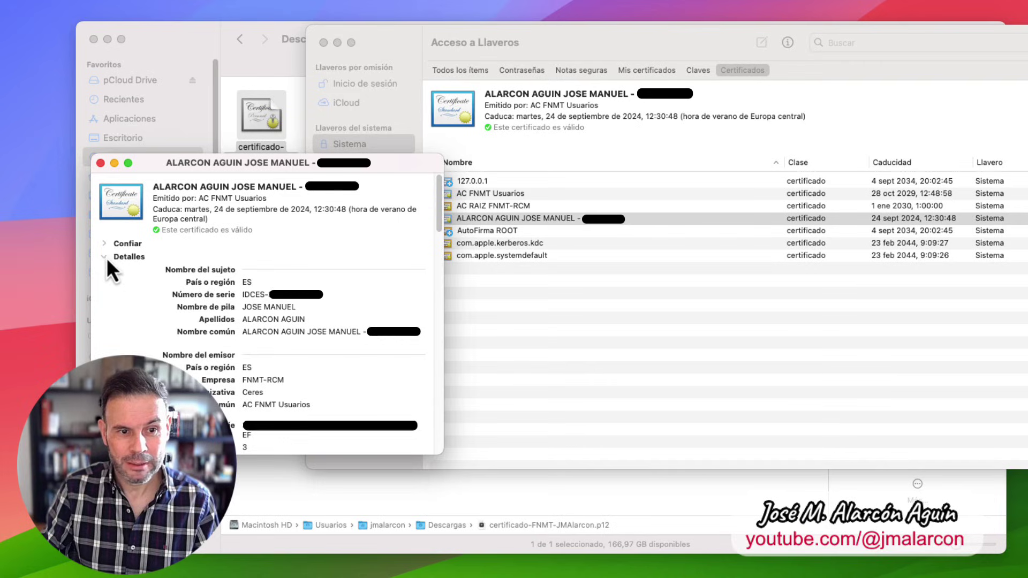
pyautogui.click(106, 256)
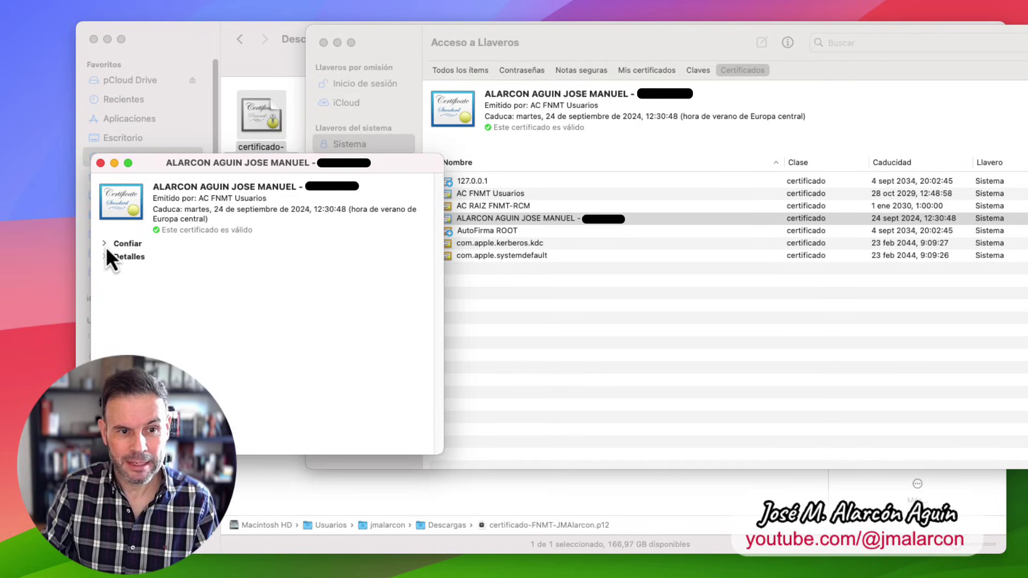
pyautogui.click(105, 245)
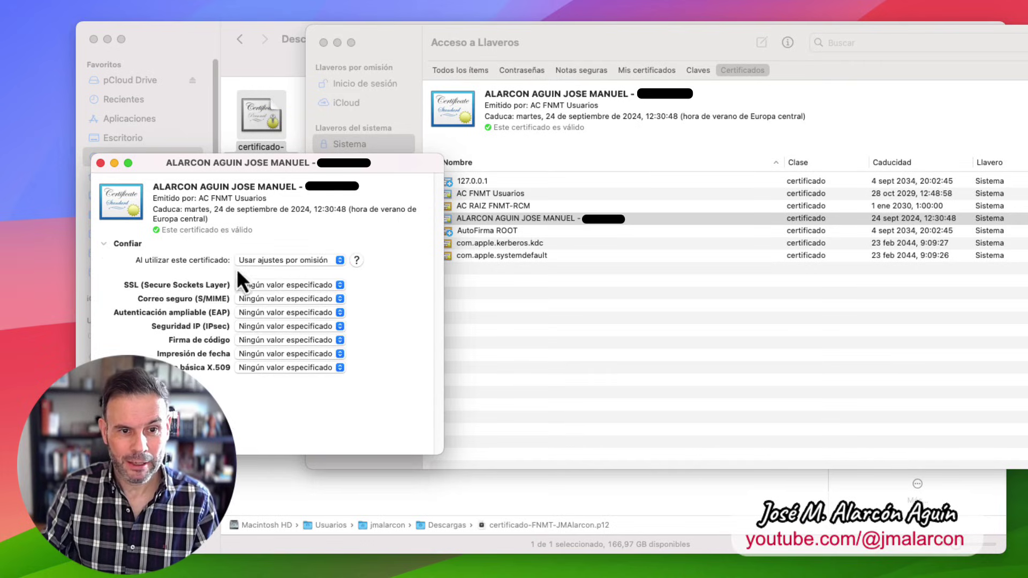
pyautogui.click(339, 261)
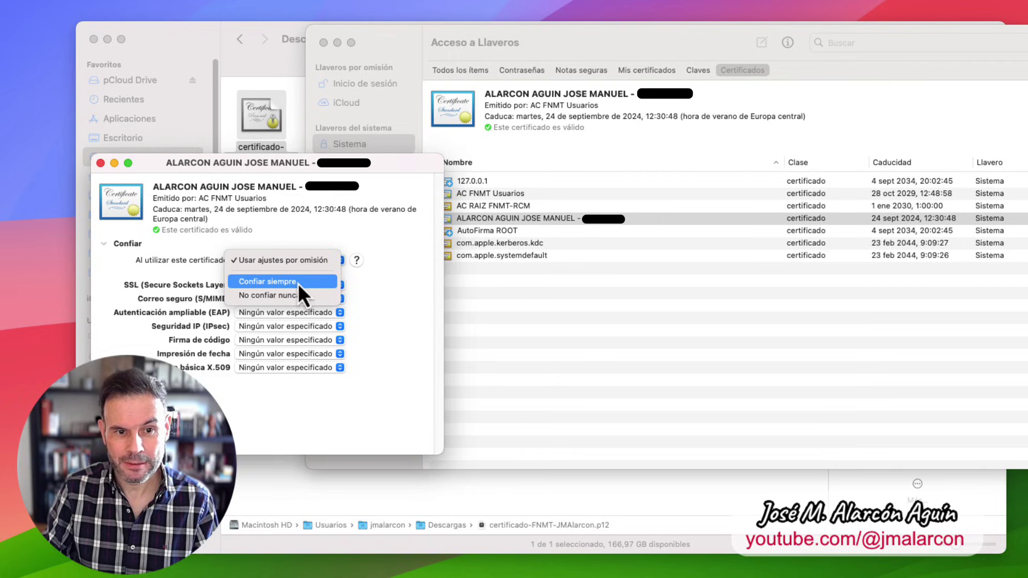
pyautogui.click(320, 237)
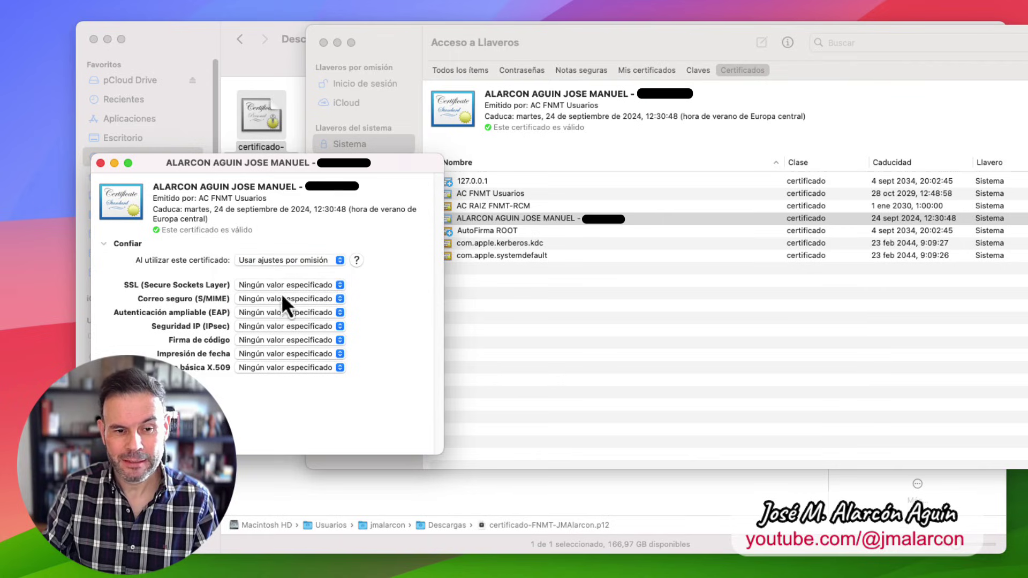
pyautogui.moveTo(217, 173)
pyautogui.mouseDown()
pyautogui.moveTo(264, 159)
pyautogui.moveTo(223, 175)
pyautogui.mouseUp()
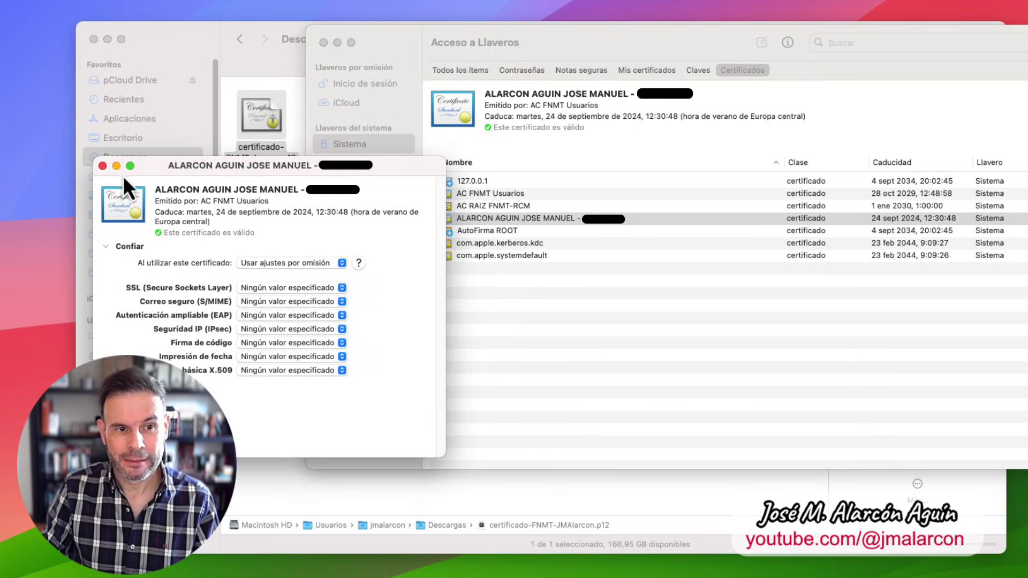
# Close the certificate window and bring Google Chrome forward on the FNMT site.
pyautogui.click(103, 166)
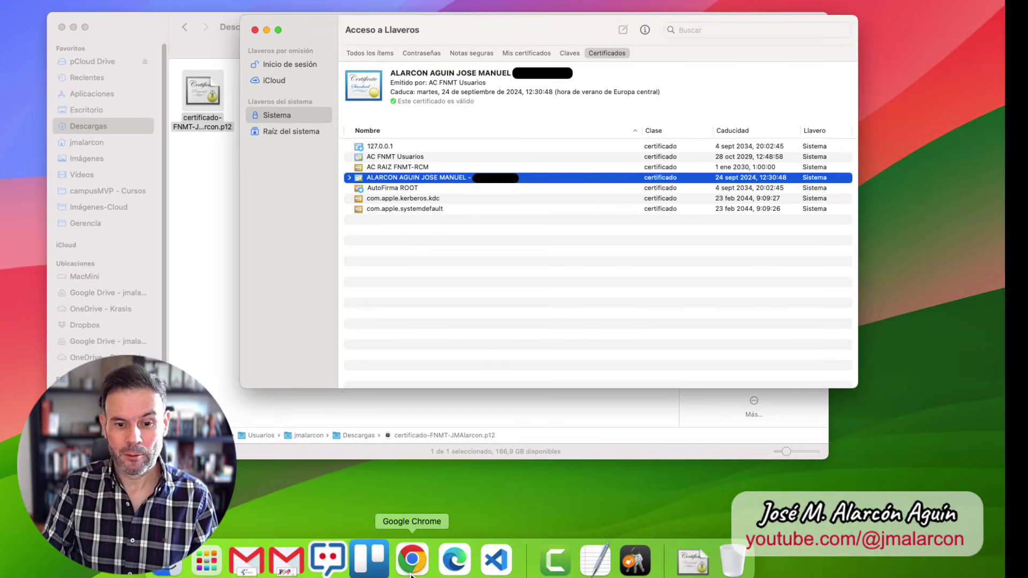
pyautogui.click(412, 562)
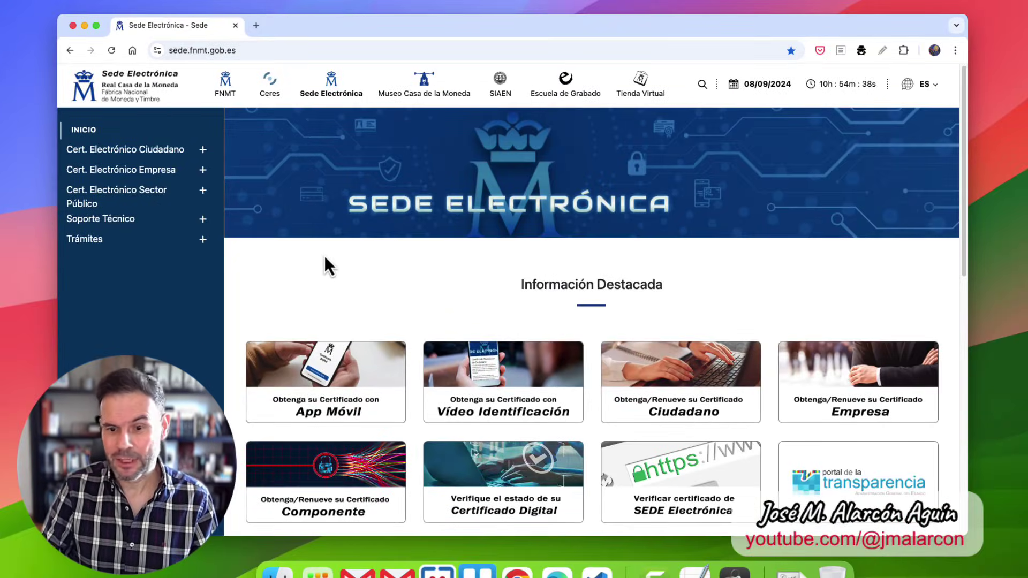
# Go to Cert. Electrónico Ciudadano › Verificar Estado › Solicitar verificación.
pyautogui.click(203, 151)
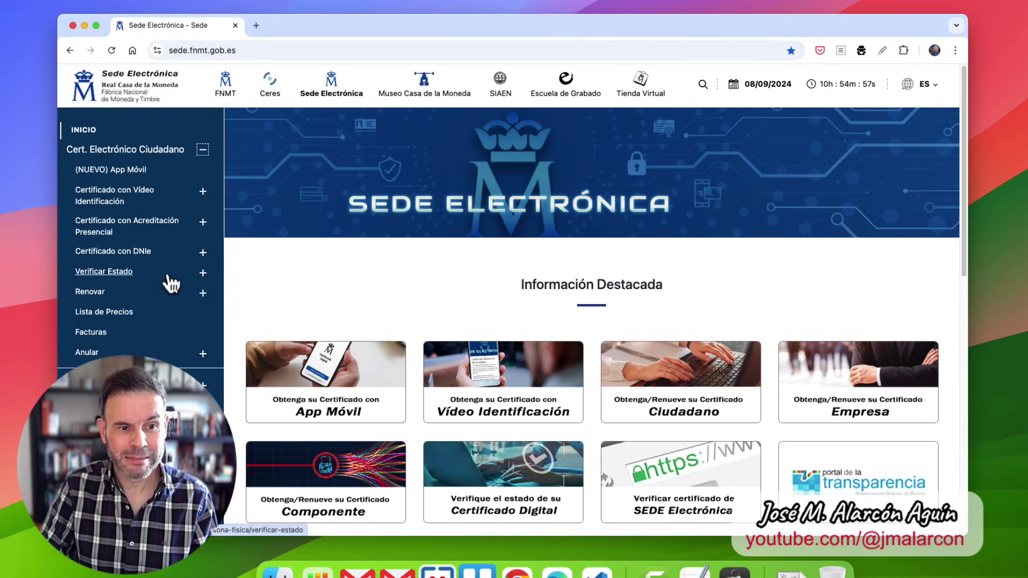
pyautogui.click(203, 274)
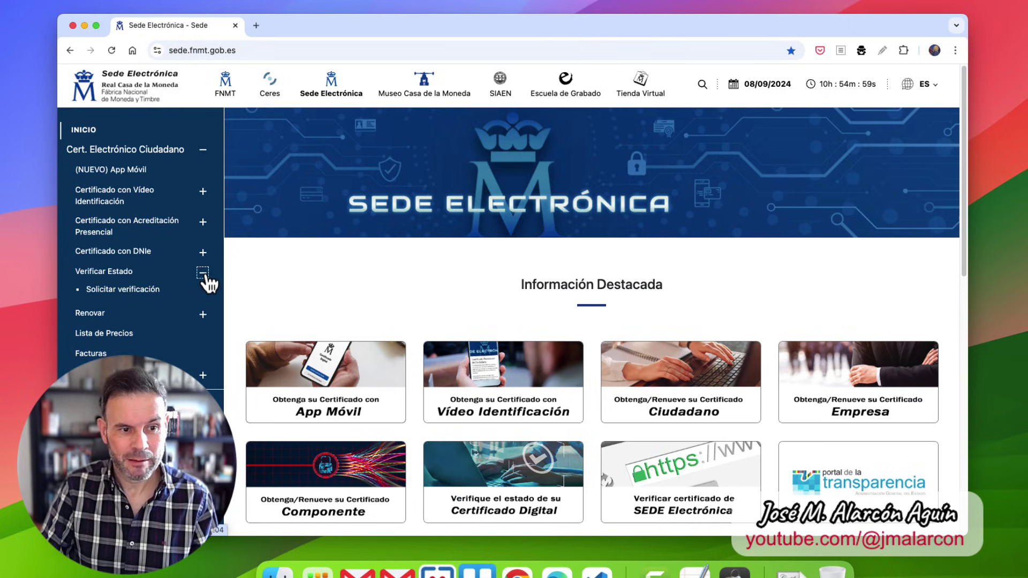
pyautogui.click(151, 293)
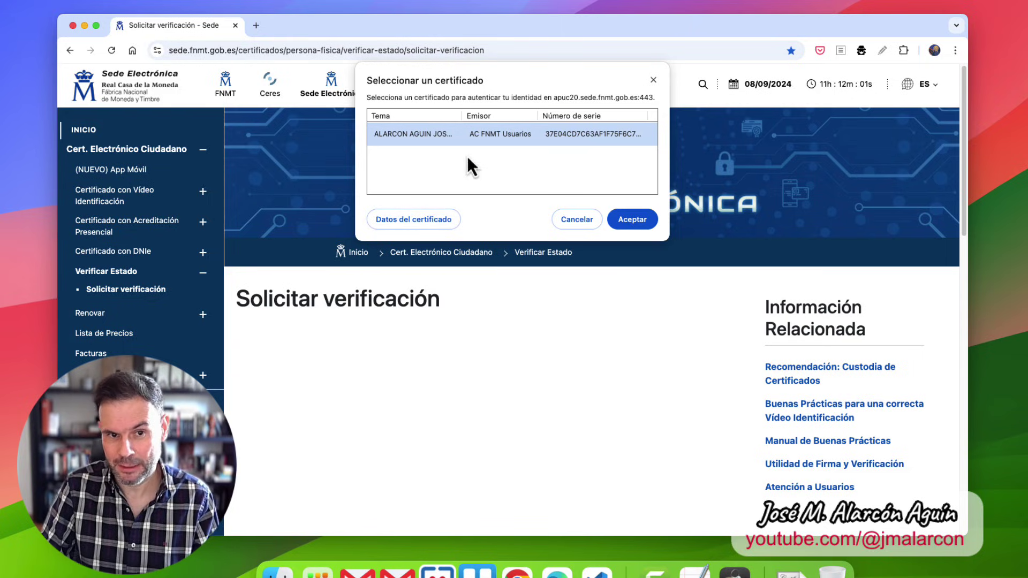
# Accept the FNMT certificate and let Chrome use the keychain with the admin username and password.
pyautogui.click(637, 225)
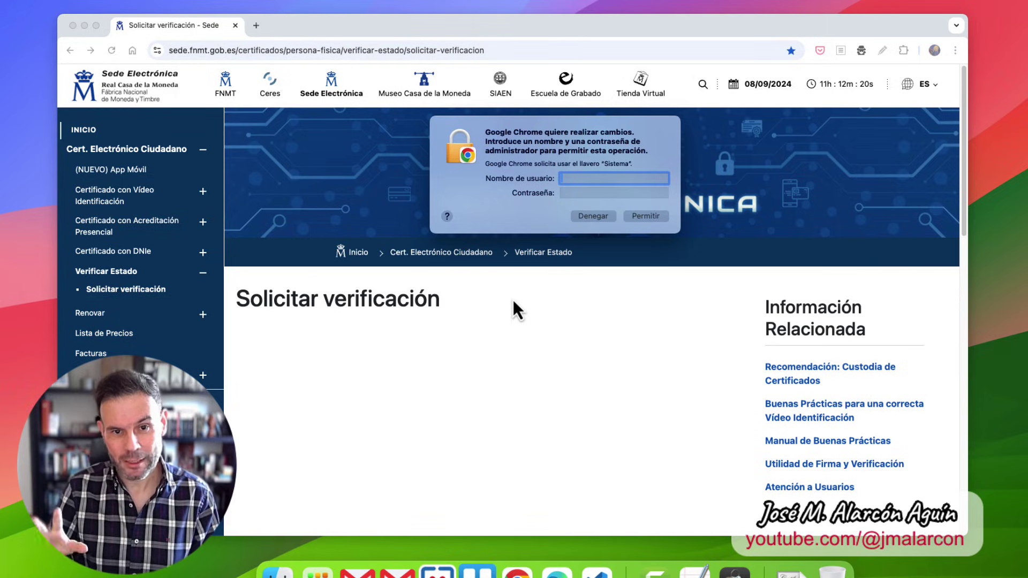
pyautogui.write('jmalarcon')
pyautogui.press('Tab')
pyautogui.write('••••••••')
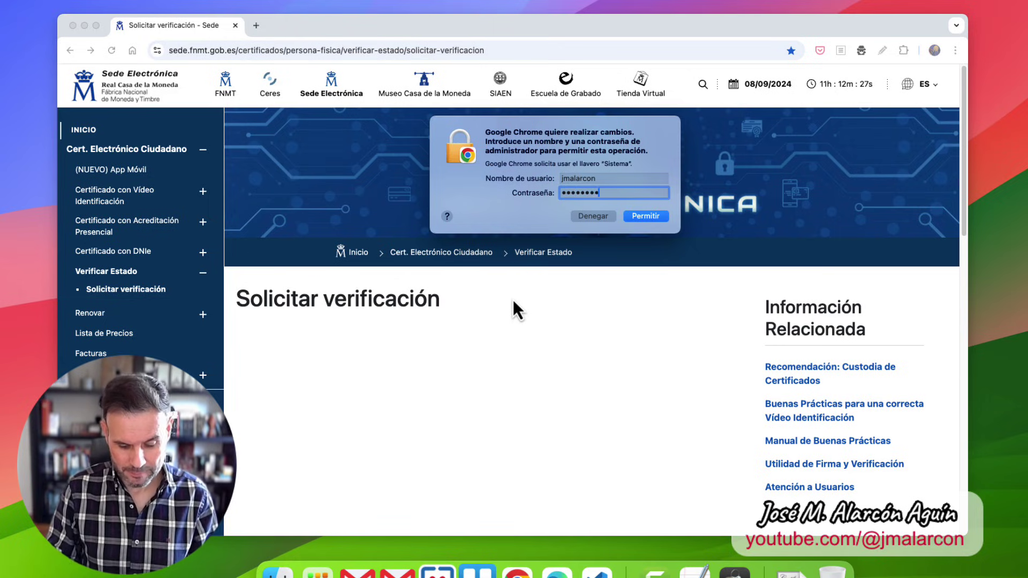
pyautogui.write('••••')
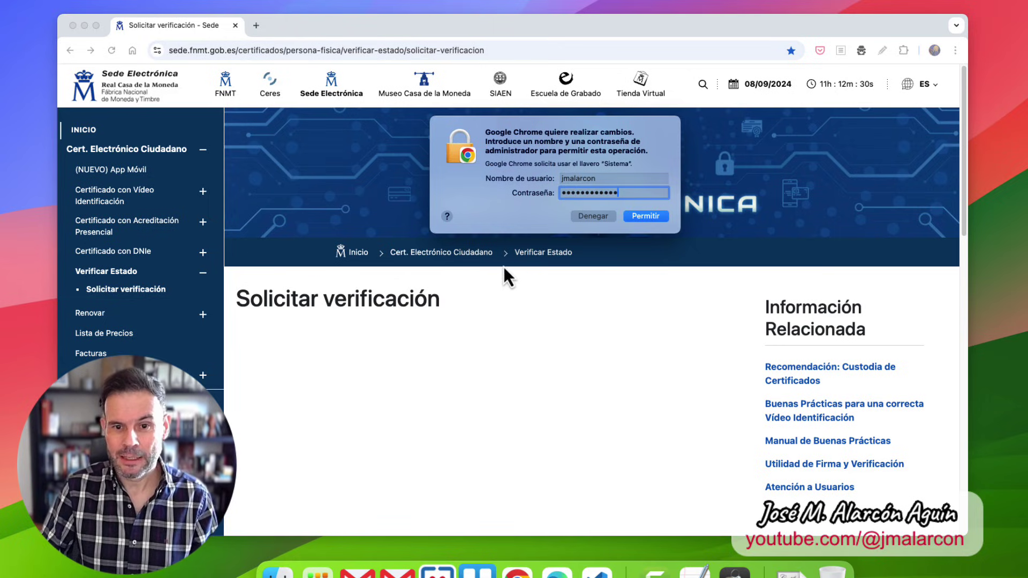
pyautogui.press('Return')
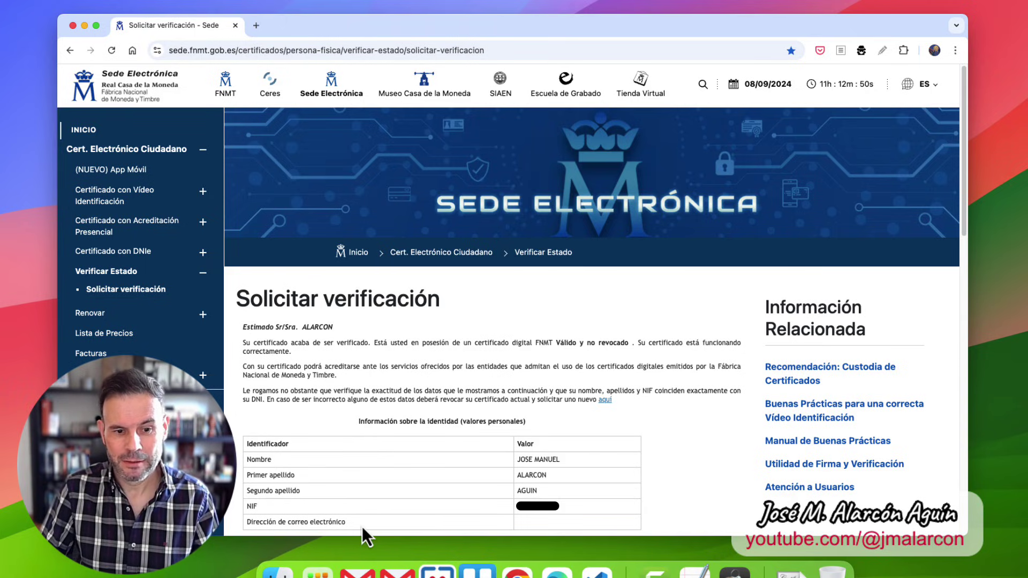
# Check the certificate's key info table, then clear the address bar URL.
pyautogui.scroll(-5, 666, 322)
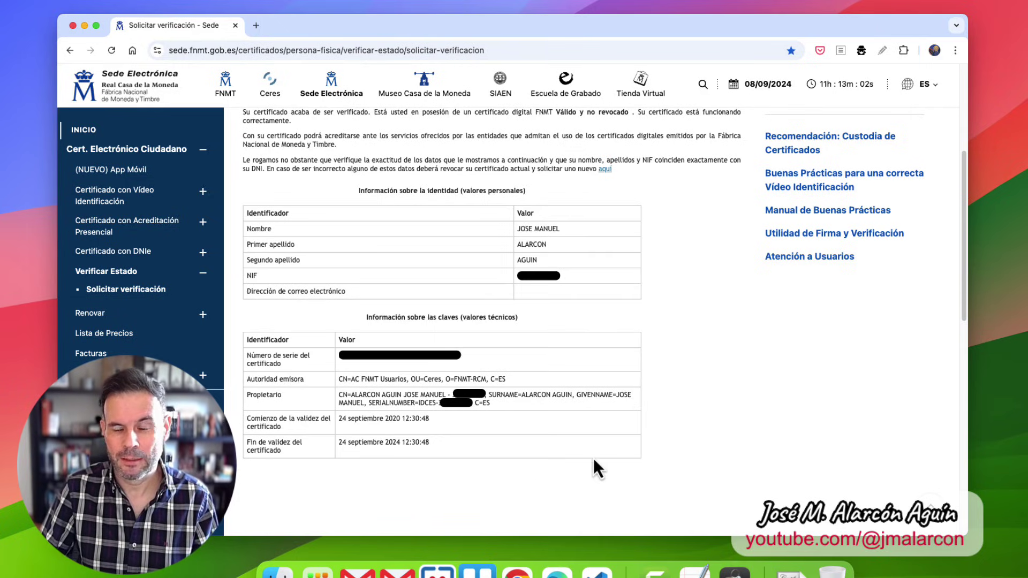
pyautogui.scroll(5, 641, 438)
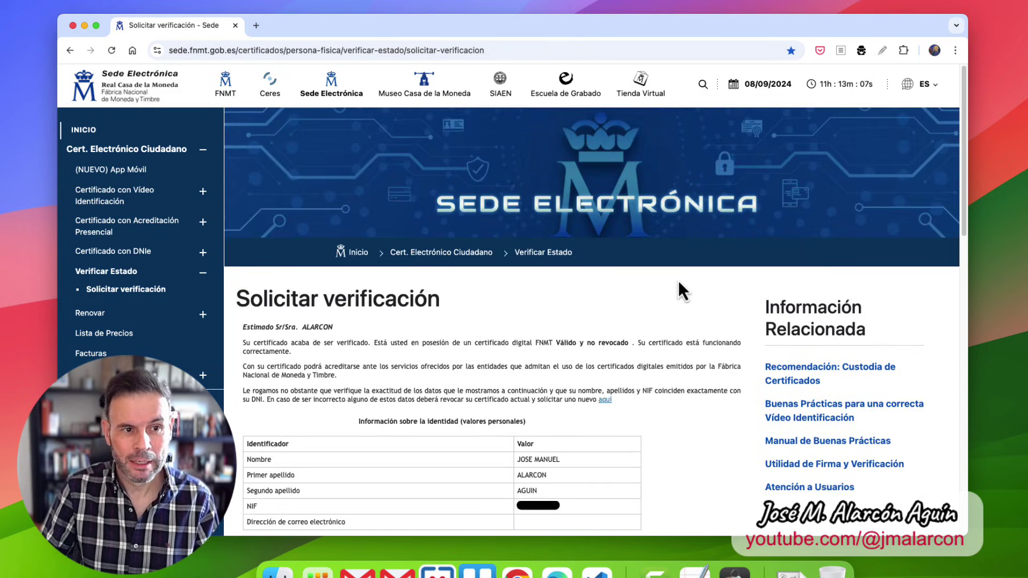
pyautogui.click(196, 52)
pyautogui.press('BackSpace')
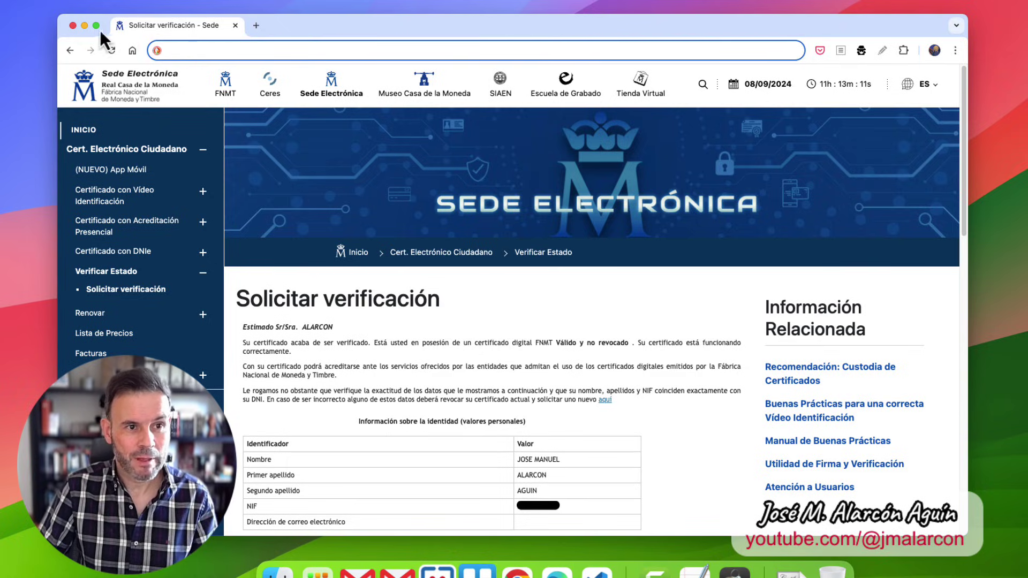
# Close Chrome and show the System keychain's Claves, including the FNMT RSA 2048-bit private key.
pyautogui.click(73, 26)
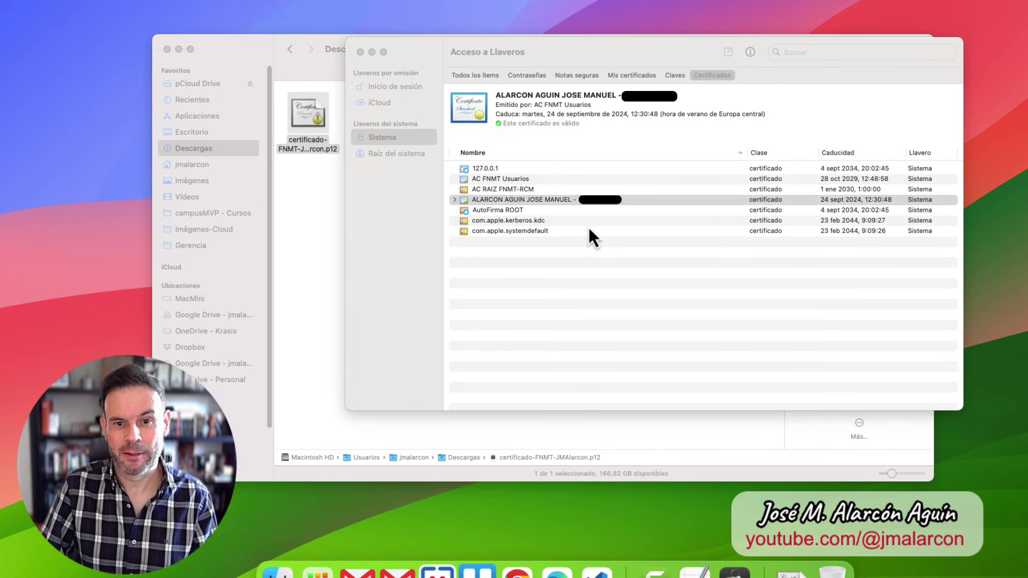
pyautogui.click(472, 200)
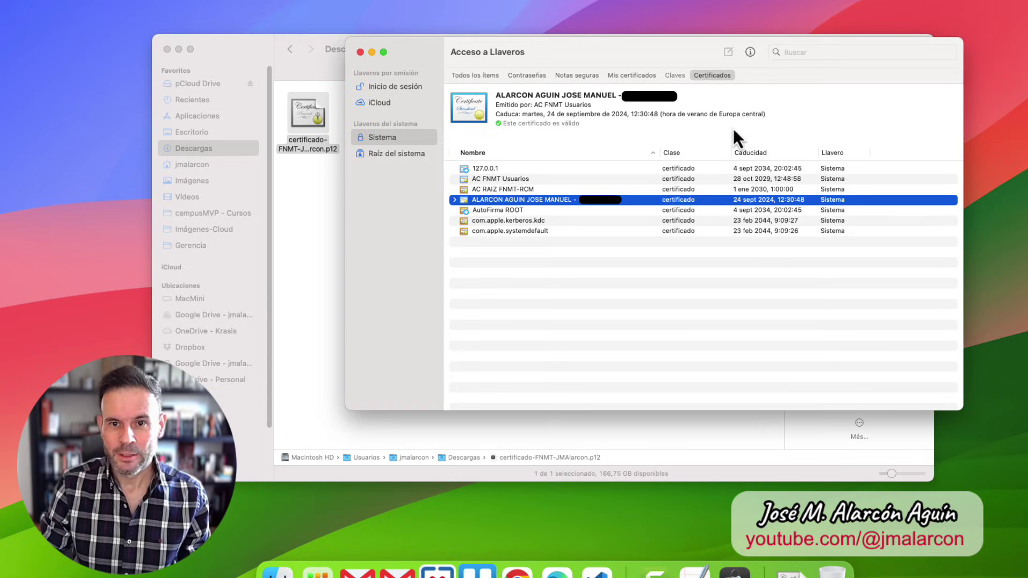
pyautogui.click(675, 76)
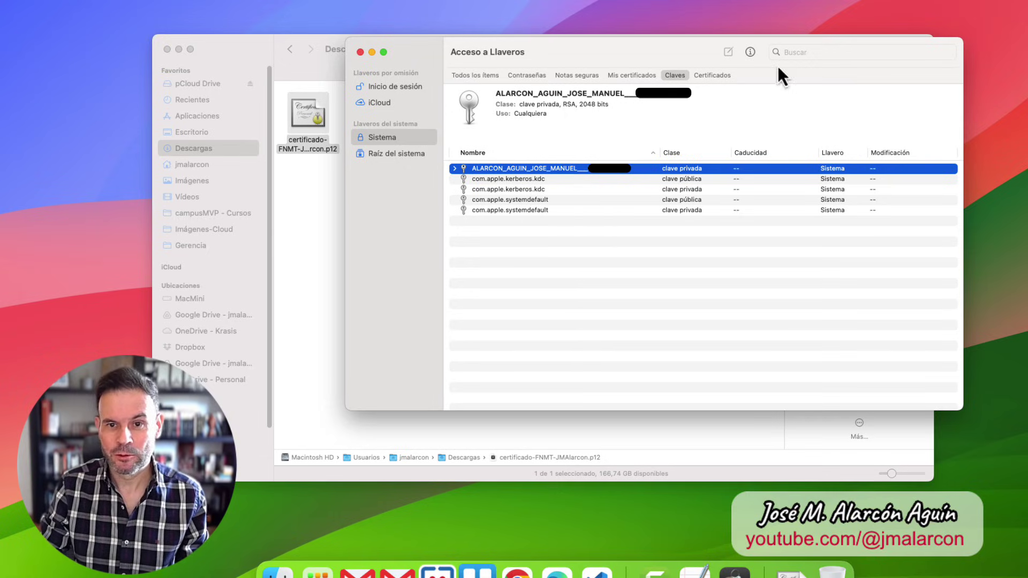
# Open the private key's Obtener información window and unlock its Control de acceso settings with the account password.
pyautogui.rightClick(529, 177)
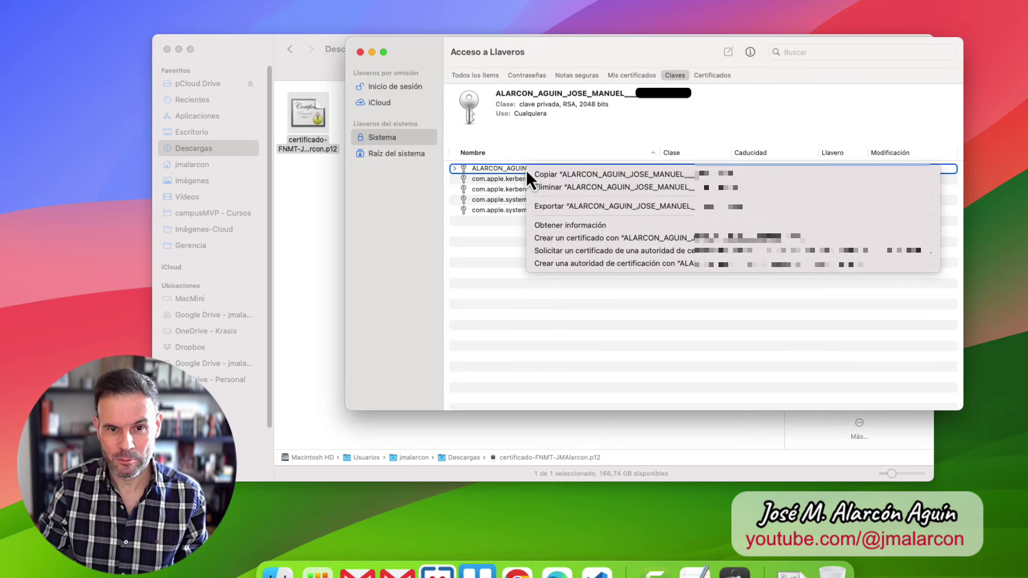
pyautogui.click(575, 227)
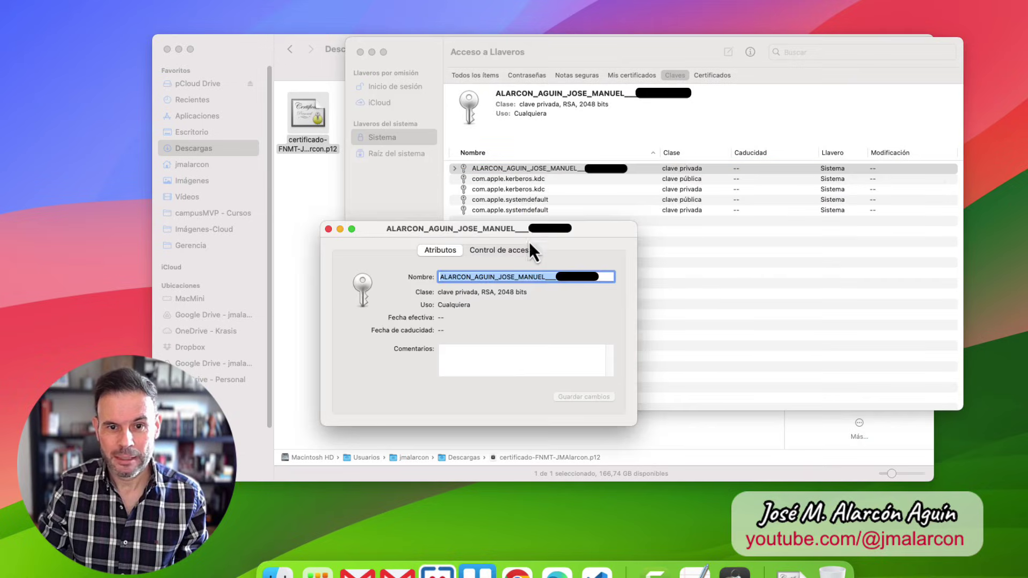
pyautogui.moveTo(538, 236); pyautogui.dragTo(603, 111)
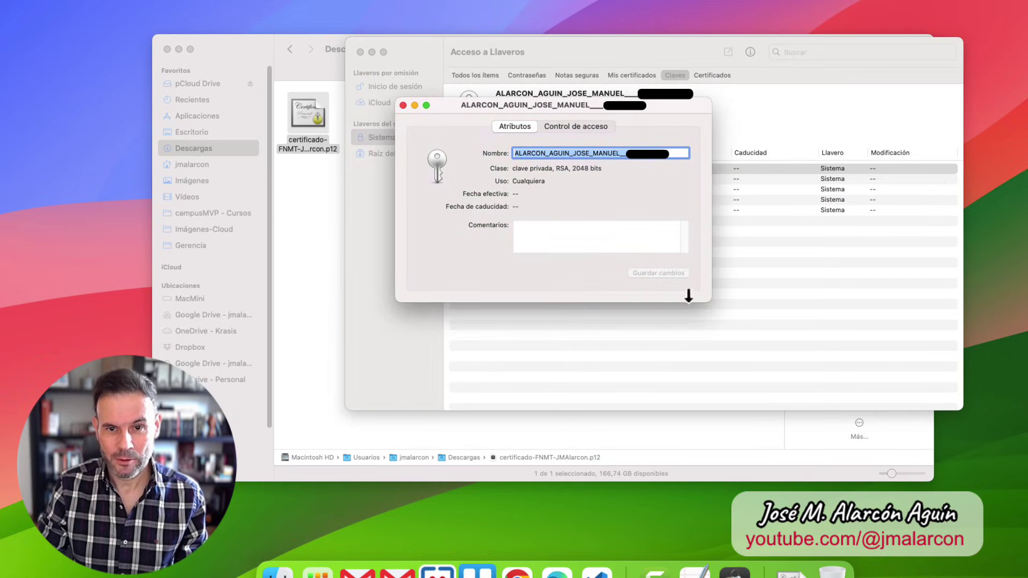
pyautogui.click(566, 127)
pyautogui.write('*********')
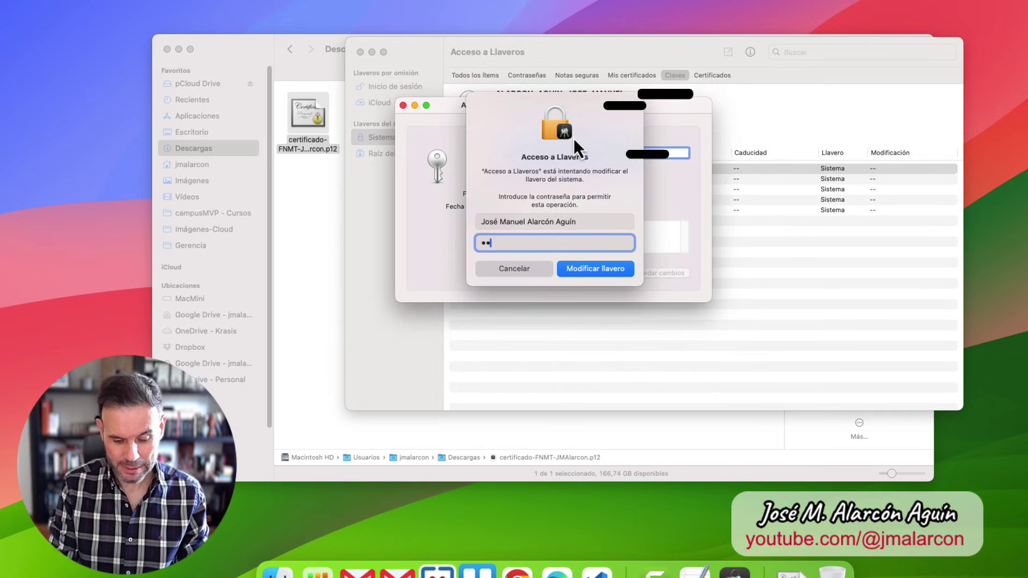
pyautogui.write('*')
pyautogui.press('Return')
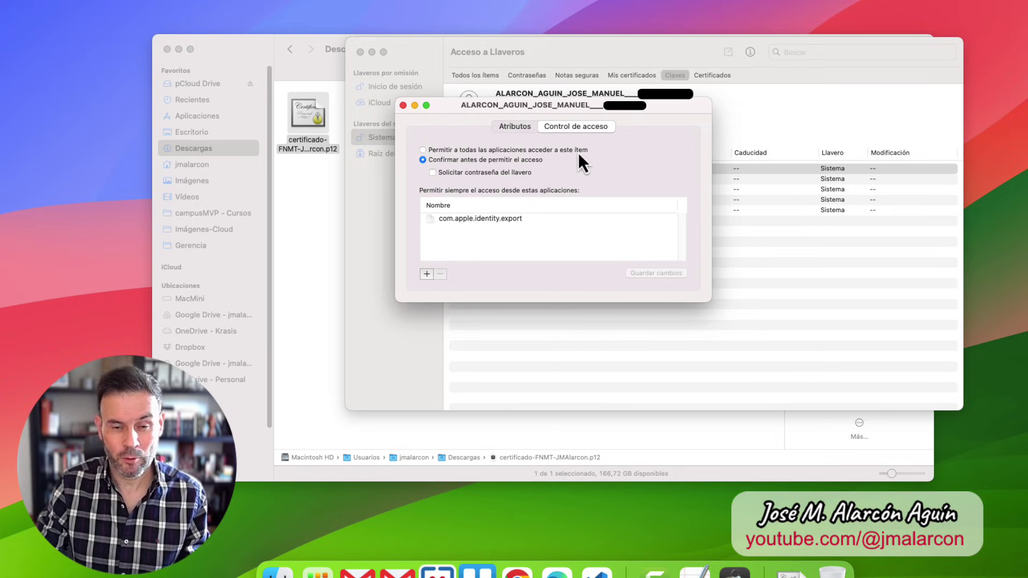
# Keep confirm-before-access and add Google Chrome.app from Aplicaciones to the allowed applications list.
pyautogui.click(577, 155)
pyautogui.click(509, 162)
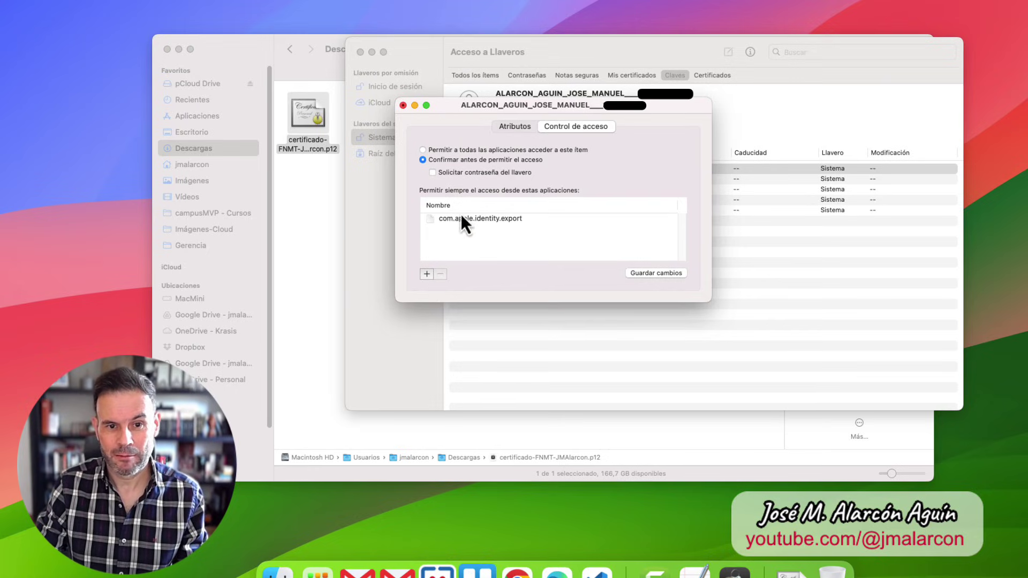
pyautogui.click(428, 275)
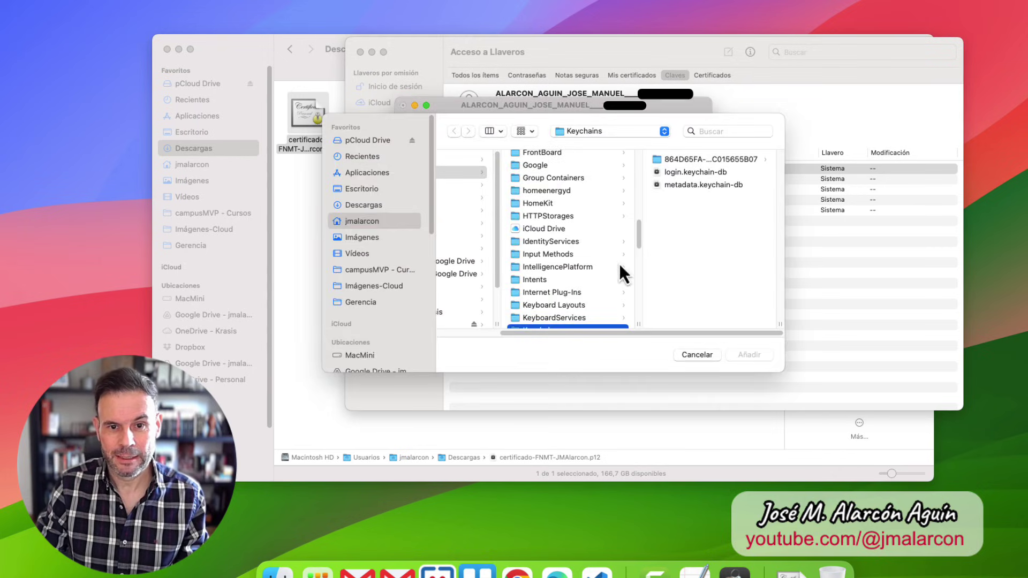
pyautogui.click(370, 173)
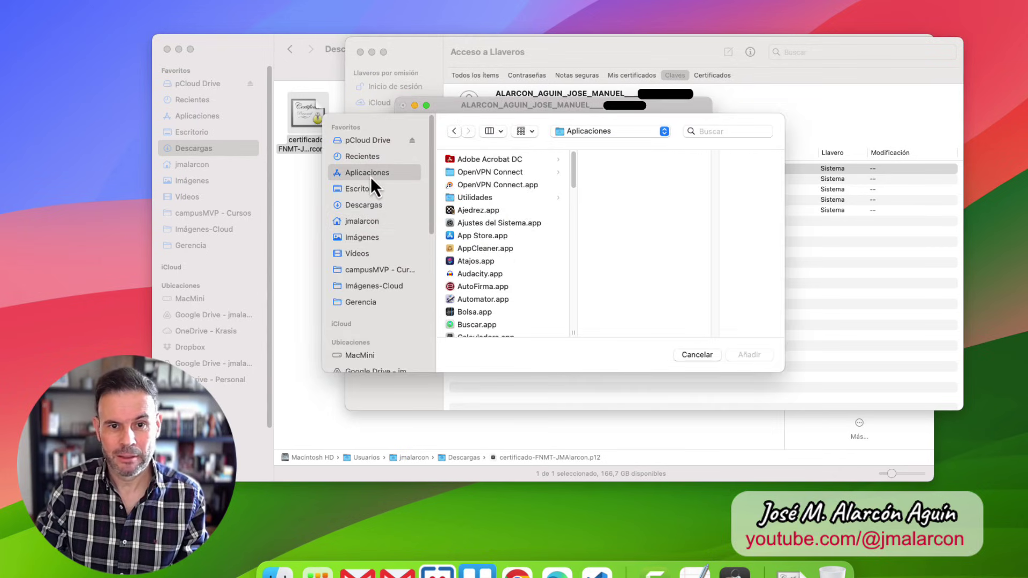
pyautogui.scroll(-10, 575, 182)
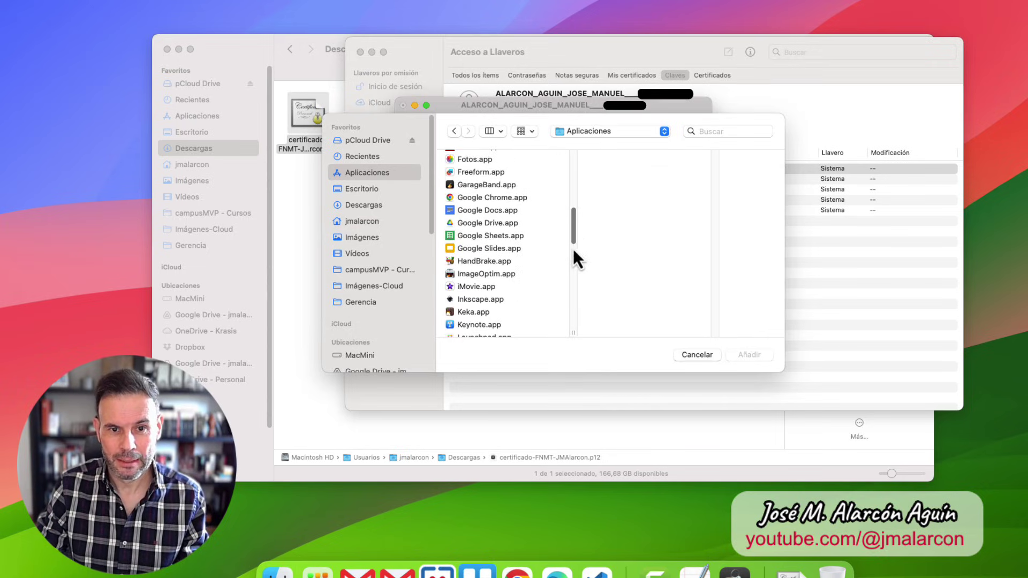
pyautogui.click(491, 201)
pyautogui.click(754, 357)
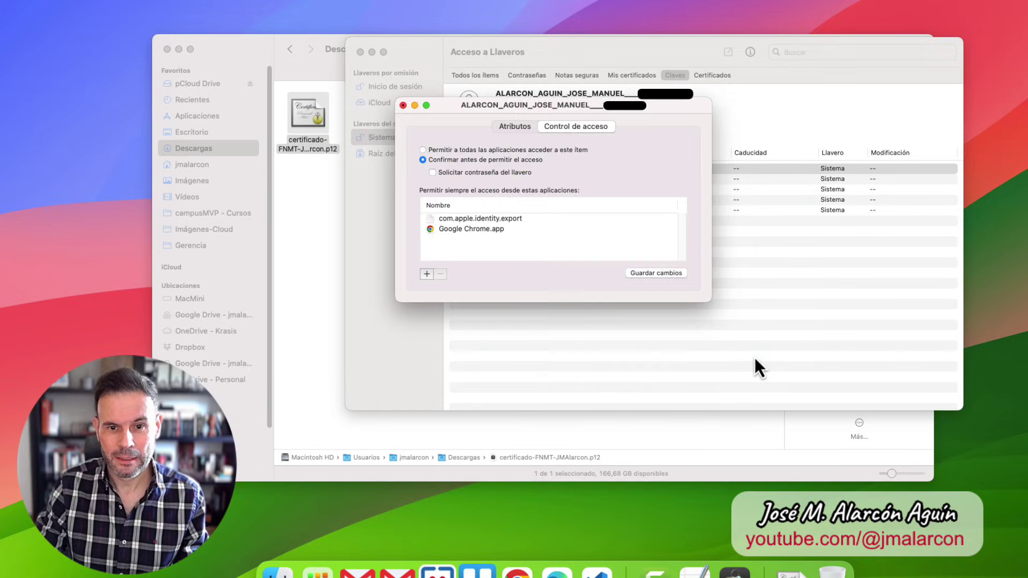
# Save the access changes, authorizing with the account and administrator passwords, and close the info window.
pyautogui.click(655, 276)
pyautogui.write('••••••••••••')
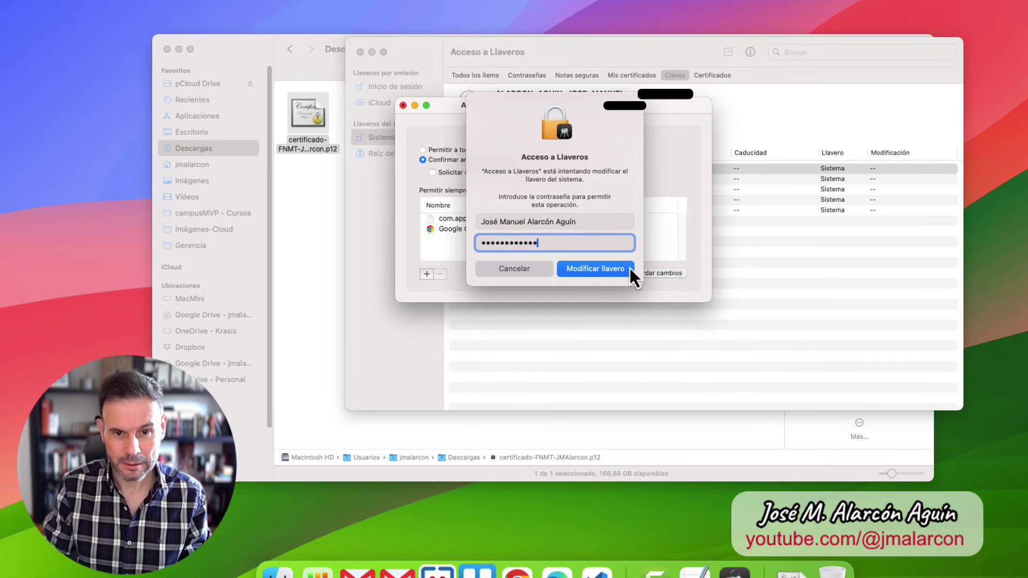
pyautogui.click(630, 267)
pyautogui.write('j')
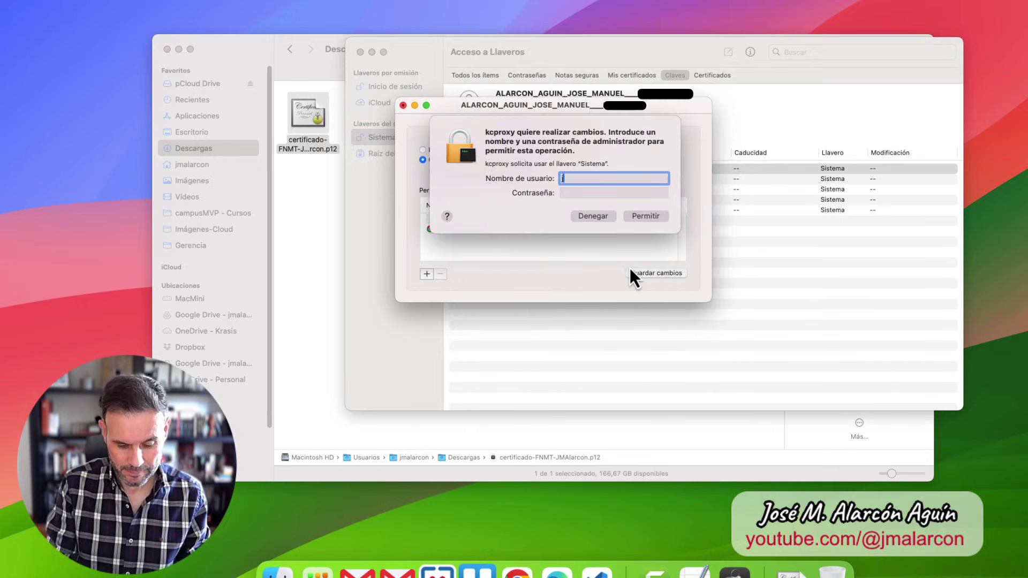
pyautogui.write('malarcon')
pyautogui.press('Tab')
pyautogui.write('••••••')
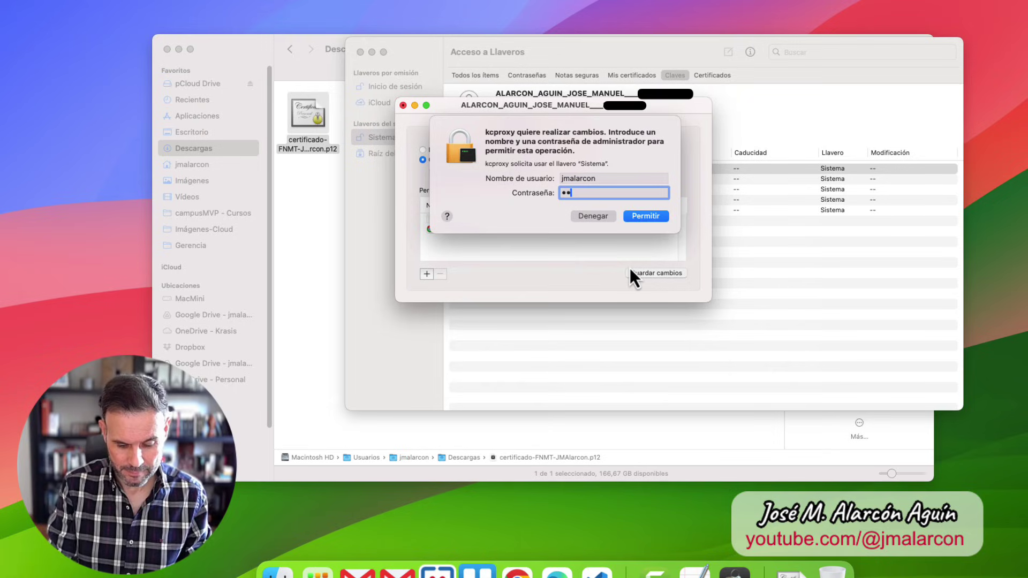
pyautogui.write('•••••••')
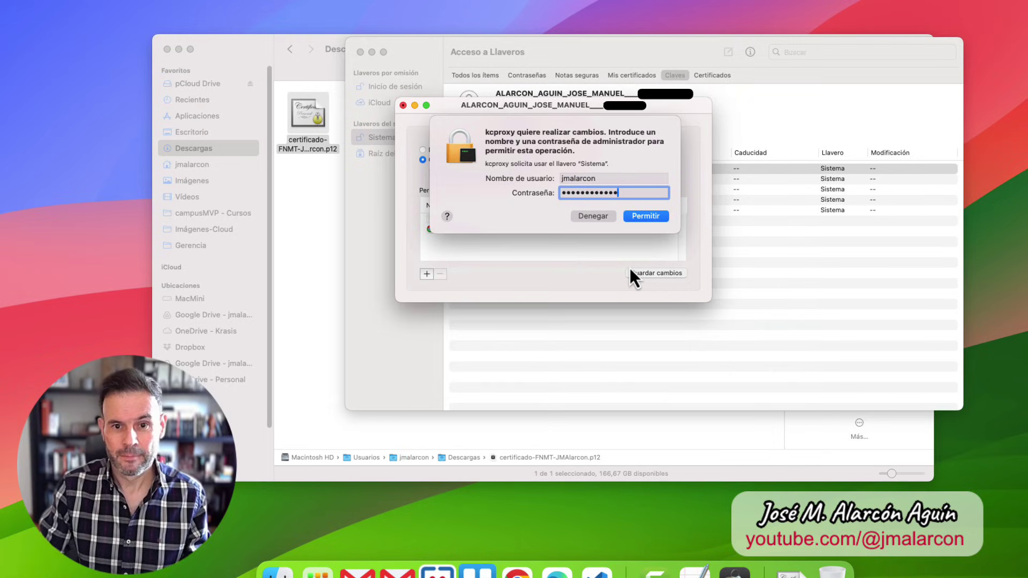
pyautogui.press('Return')
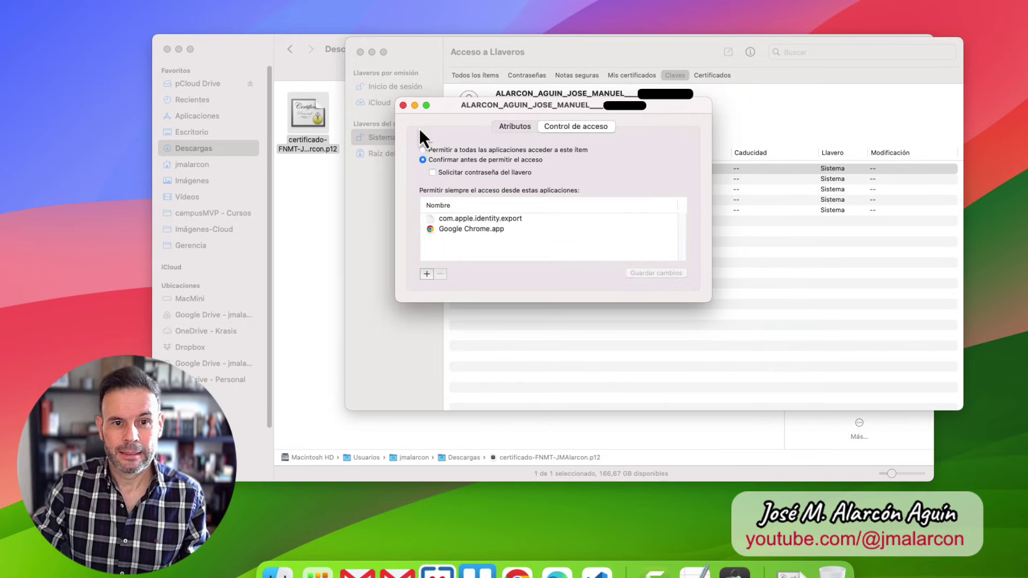
pyautogui.click(403, 107)
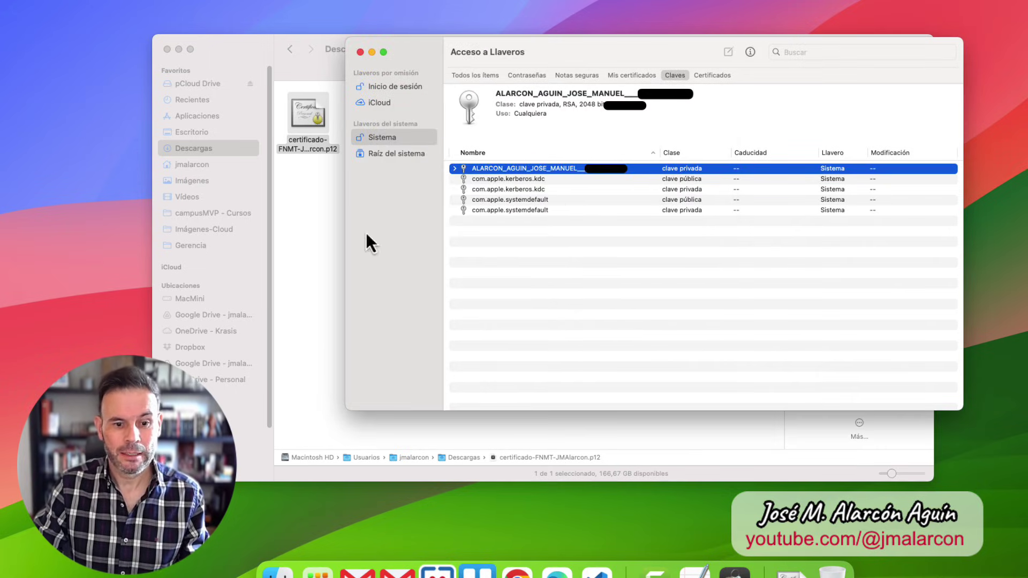
pyautogui.click(517, 569)
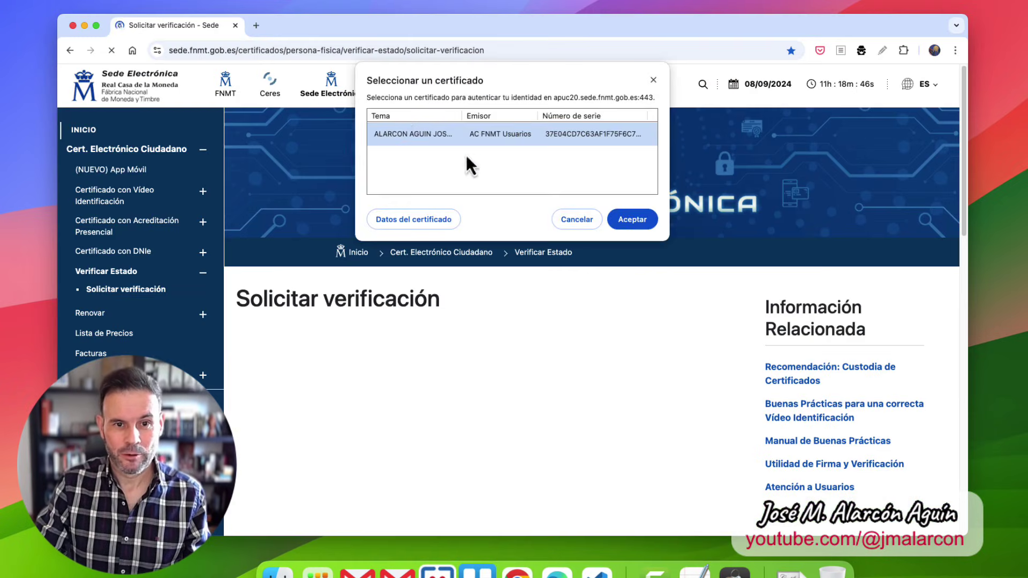
# Accept the FNMT certificate in Chrome's dialog so the page reports it Válido y no revocado.
pyautogui.click(638, 221)
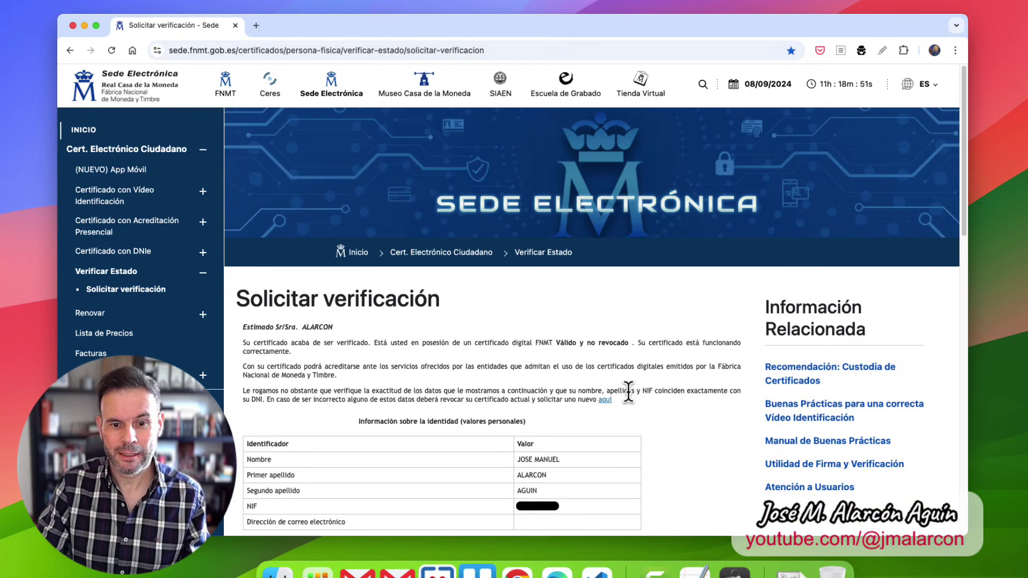